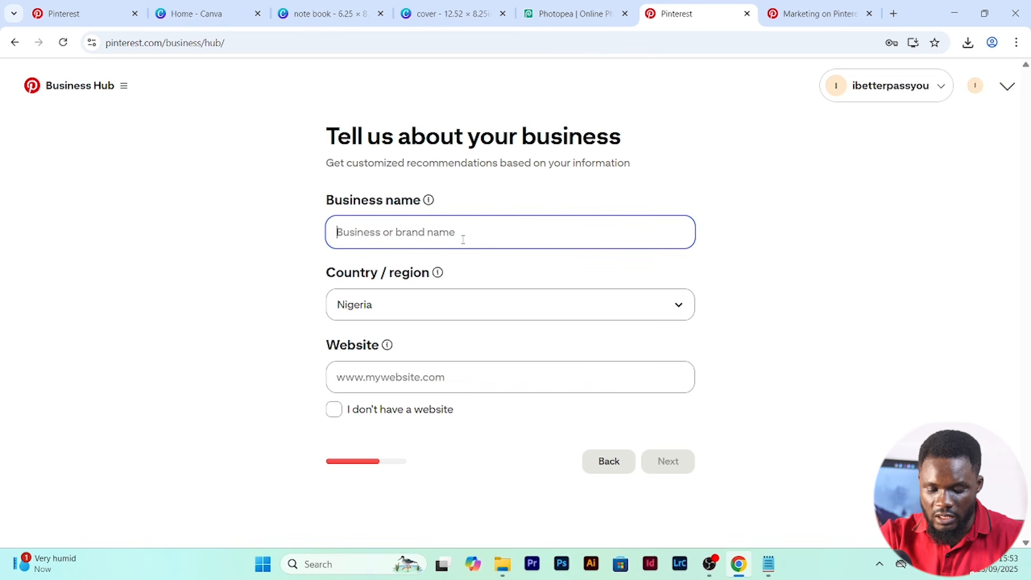
- Submit the business details with the name Love Journals, country United States and the option of having no website
type("Love Jo")
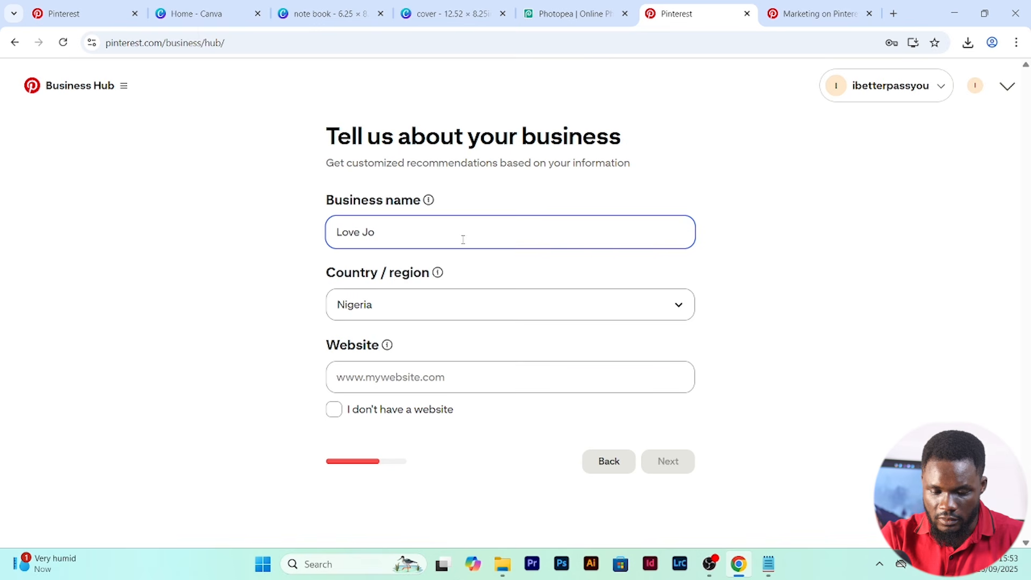
type("urnals")
left_click(680, 311)
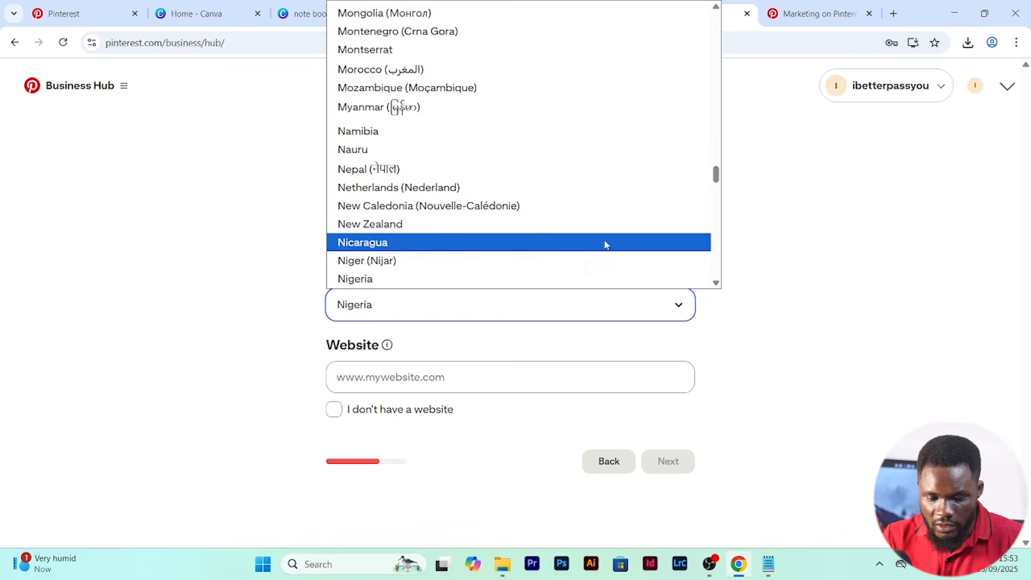
scroll(607, 245, "down", 15)
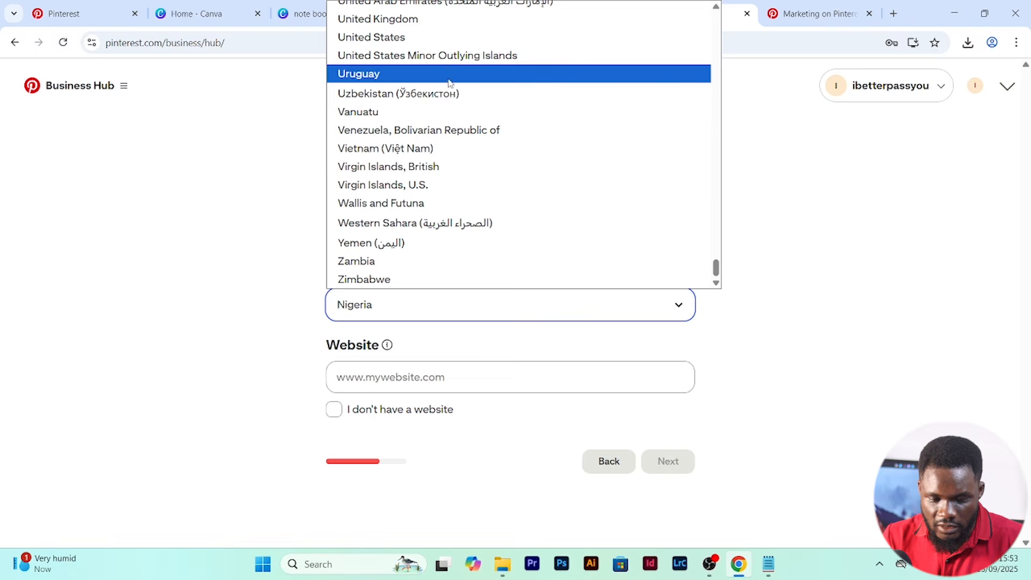
left_click(409, 37)
left_click(338, 414)
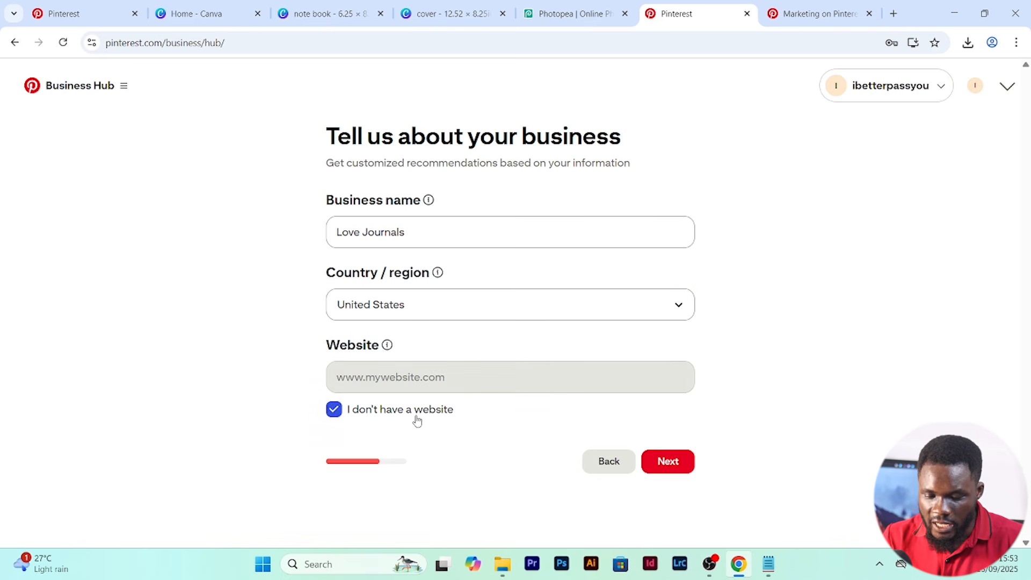
left_click(680, 473)
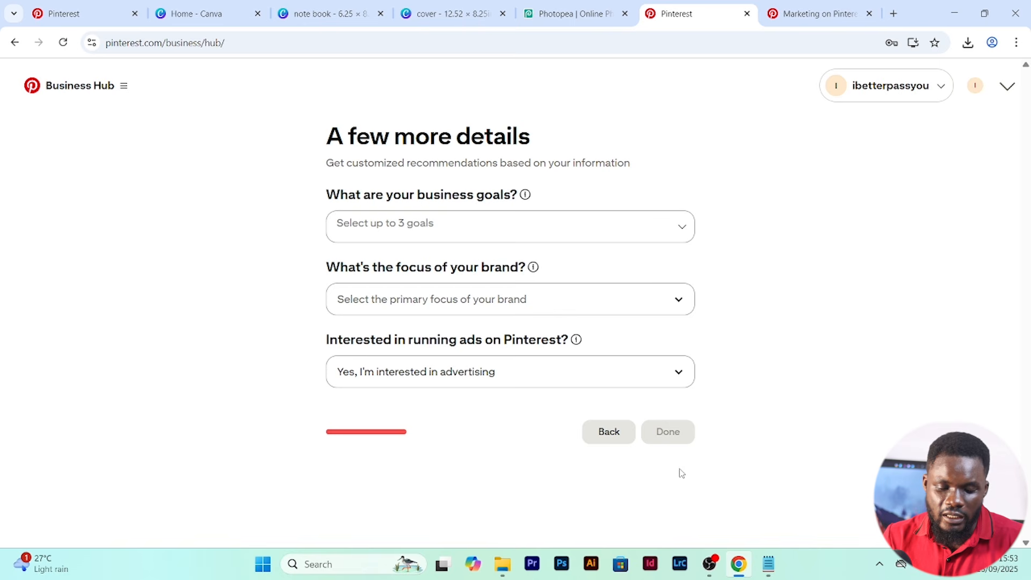
- Submit Increase online sales as the business goal and Other as the brand focus, and choose Showcase your brand as the starting point
left_click(676, 226)
left_click(582, 275)
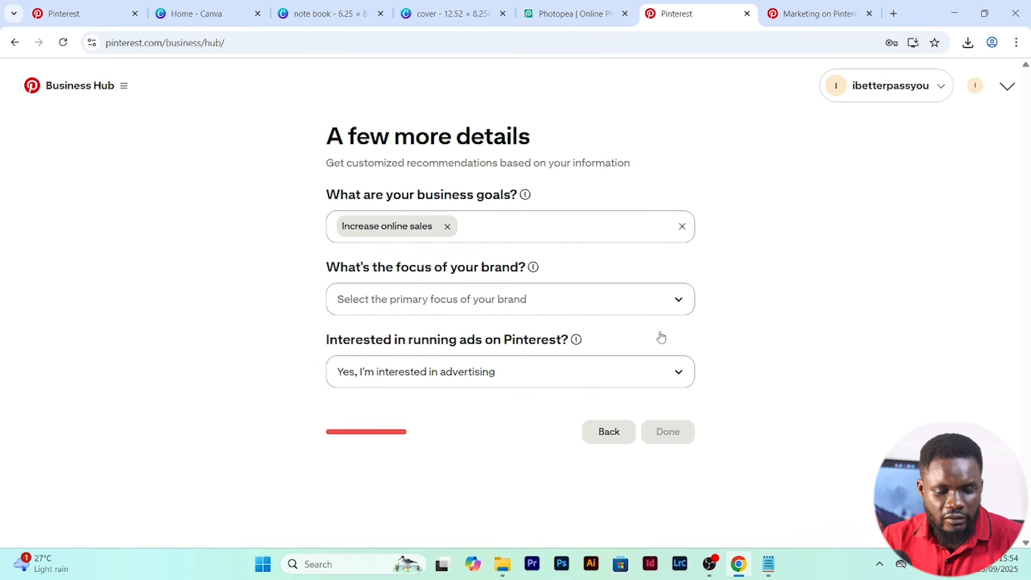
left_click(677, 310)
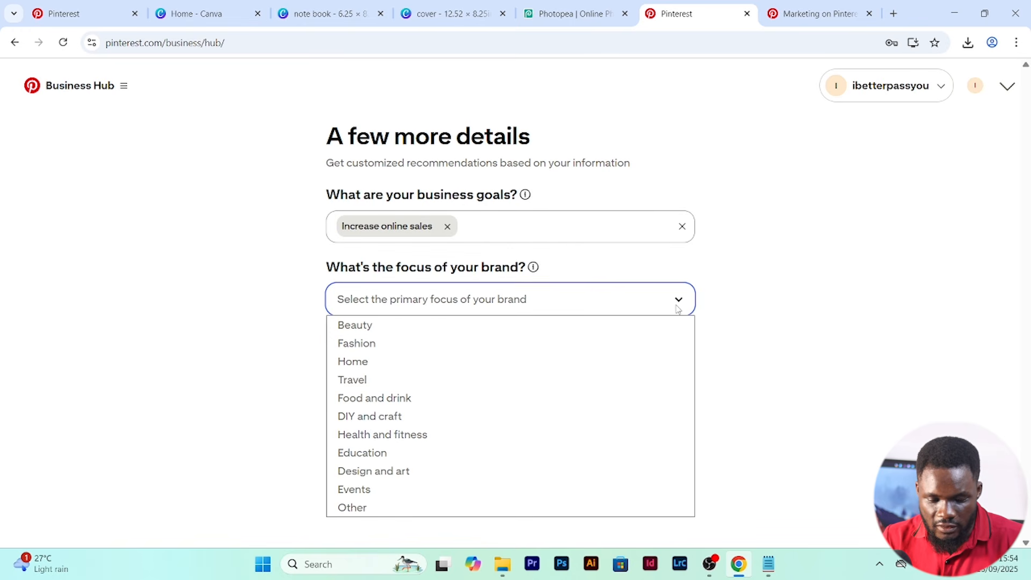
left_click(374, 509)
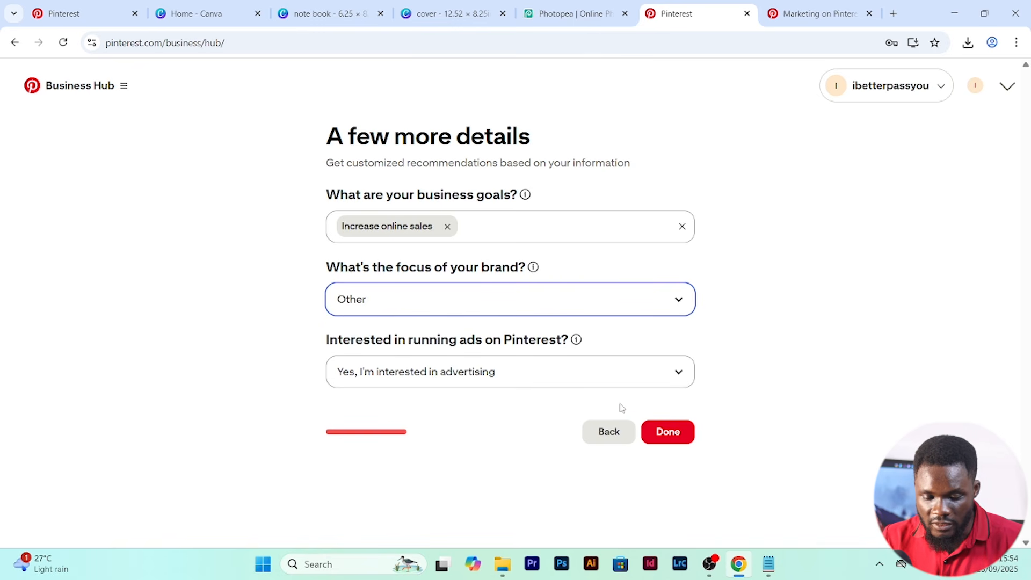
left_click(668, 433)
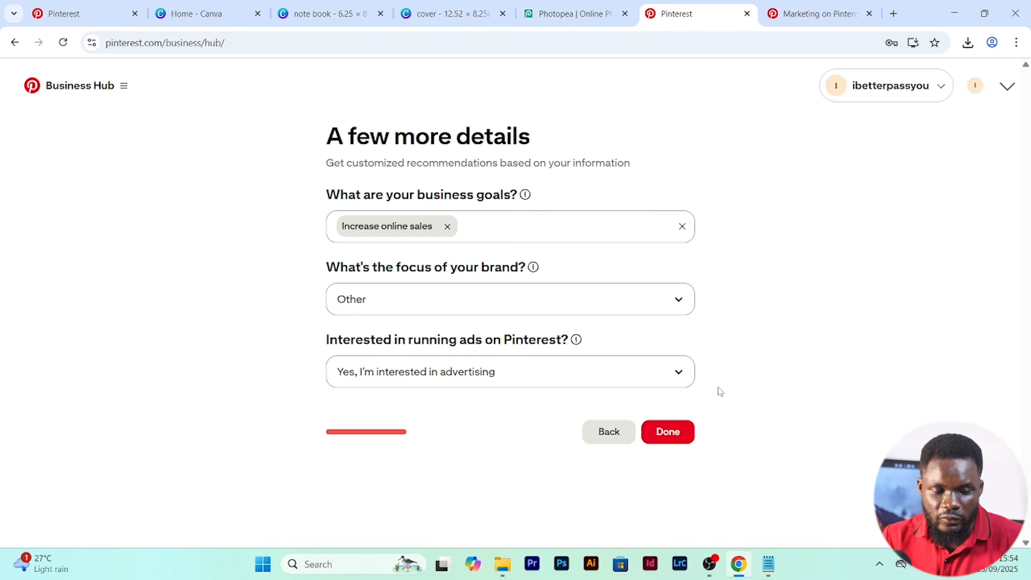
left_click(672, 432)
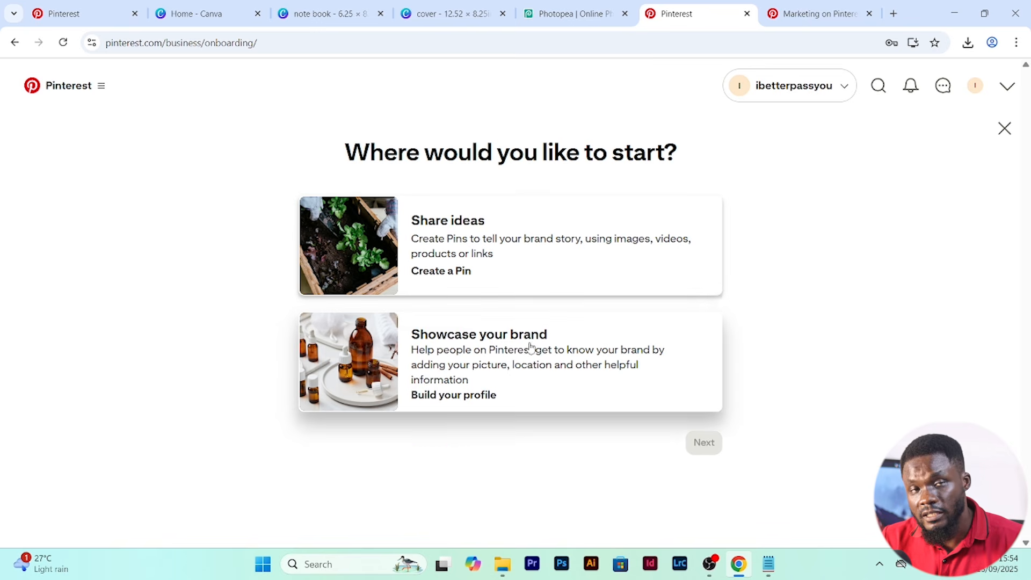
left_click(505, 361)
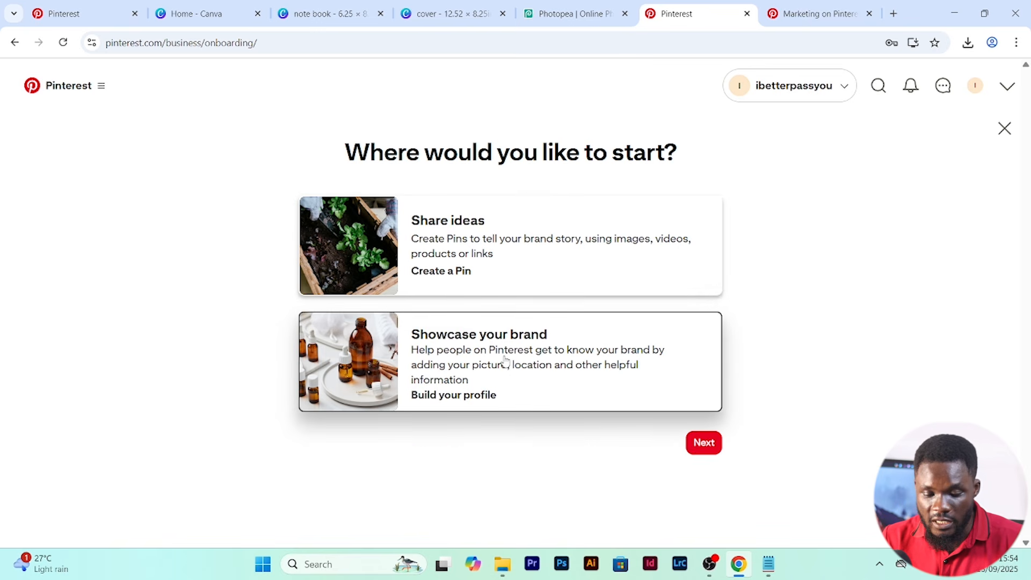
left_click(699, 447)
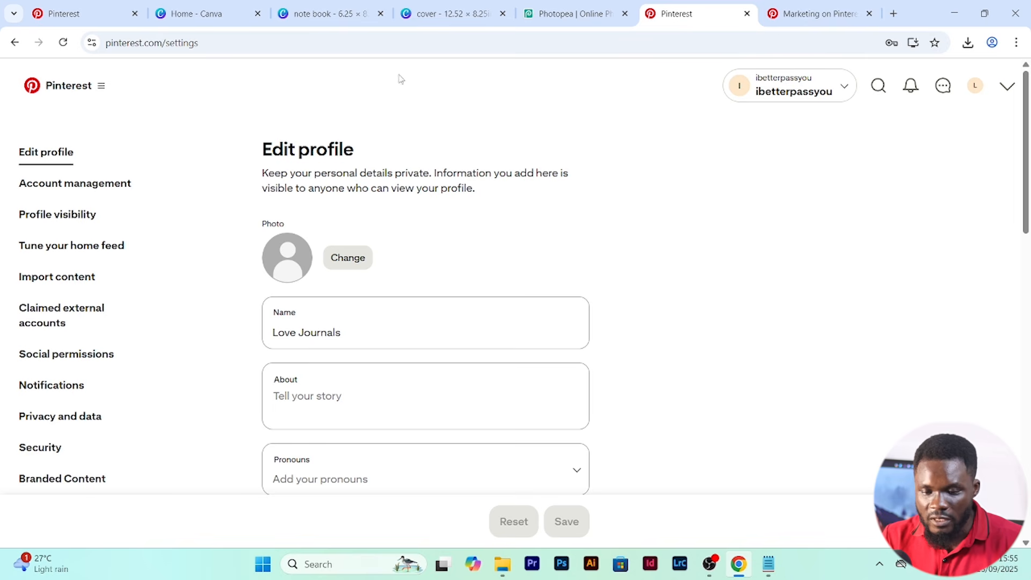
- Switch to Canva, create a Logo design from the Noble Rain template and replace its text with the initials LJ, LOVELY and JOURNALS
mouse_move(440, 17)
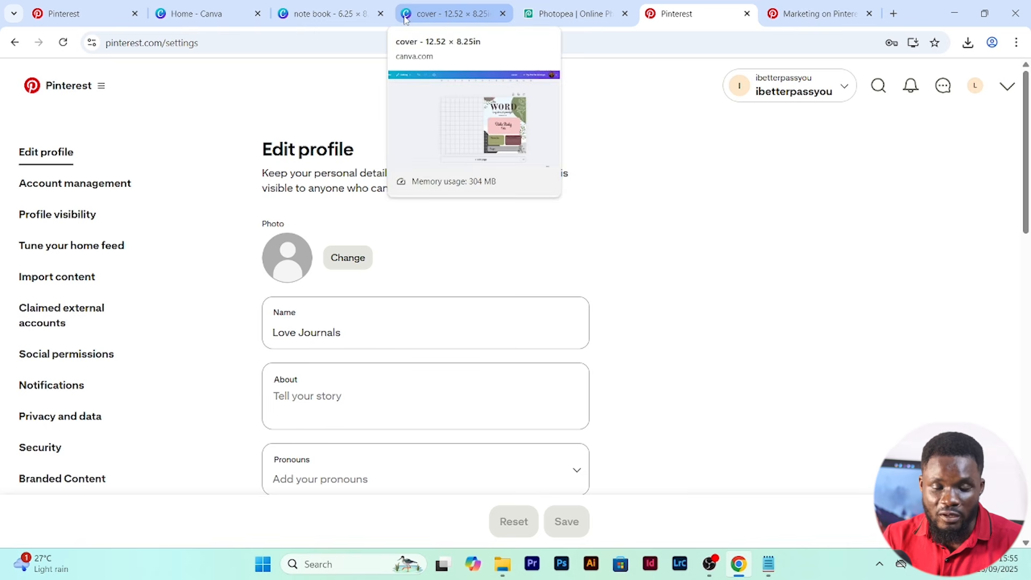
left_click(441, 13)
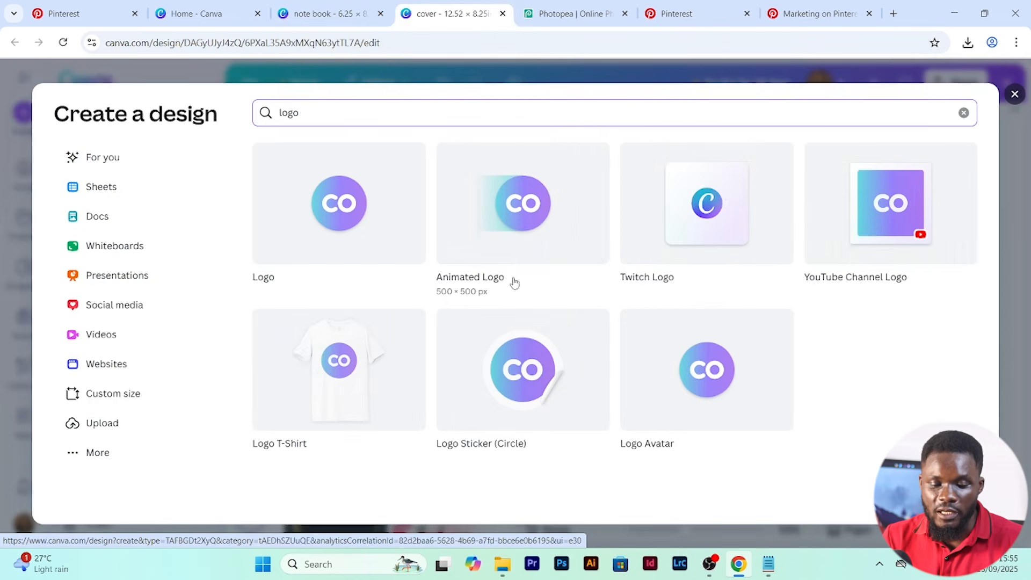
left_click(350, 222)
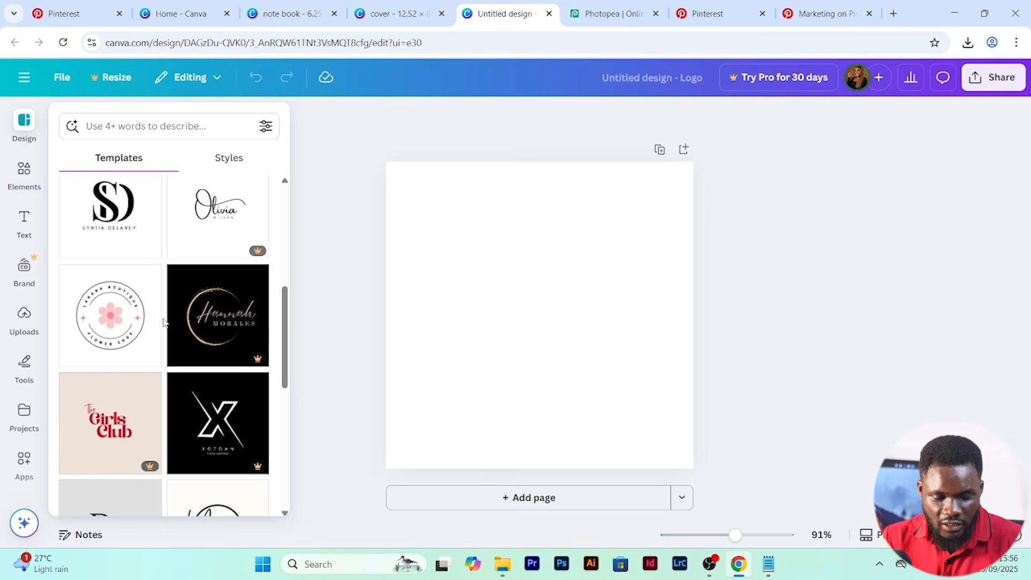
left_click(110, 301)
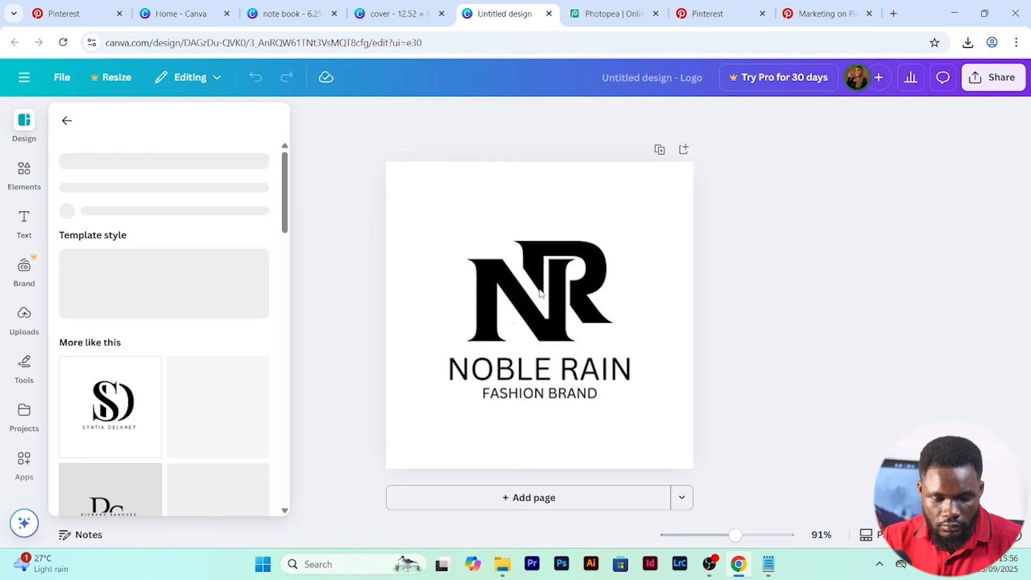
left_click(541, 295)
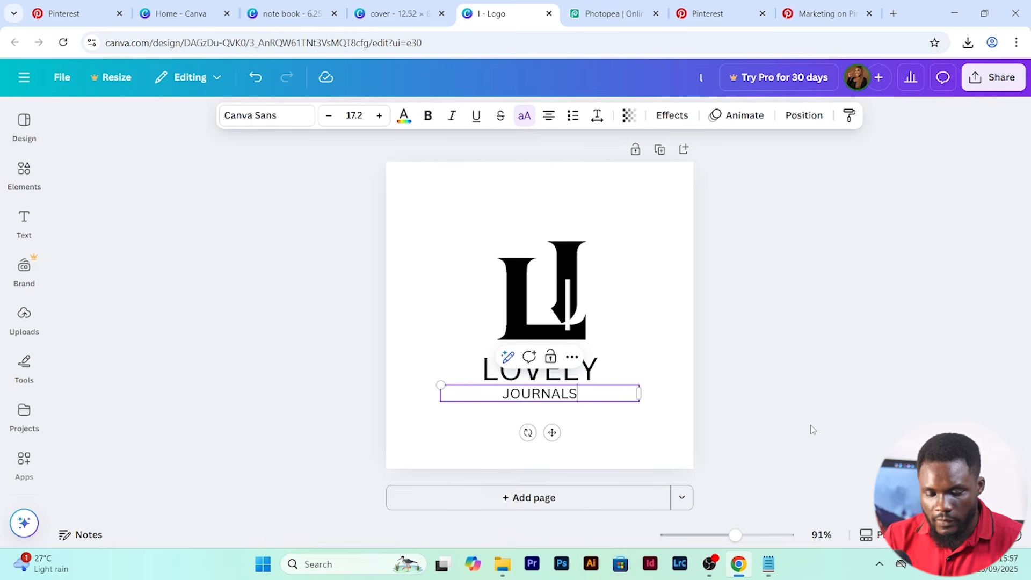
left_click(827, 407)
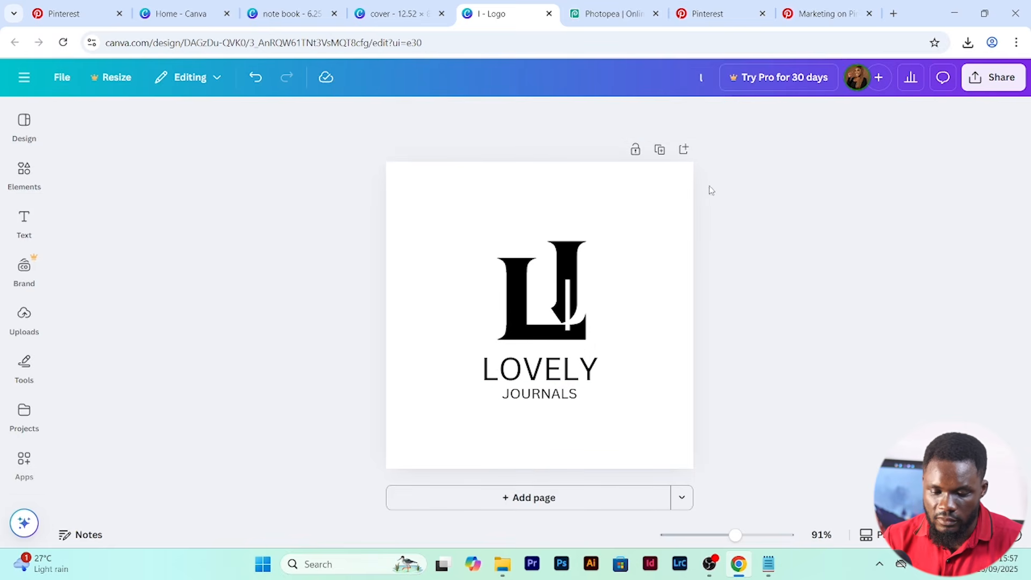
- Enlarge the complete logo artwork on the canvas and download the design
left_click_drag(403, 163, 666, 416)
left_click_drag(663, 191, 711, 151)
left_click_drag(416, 403, 407, 424)
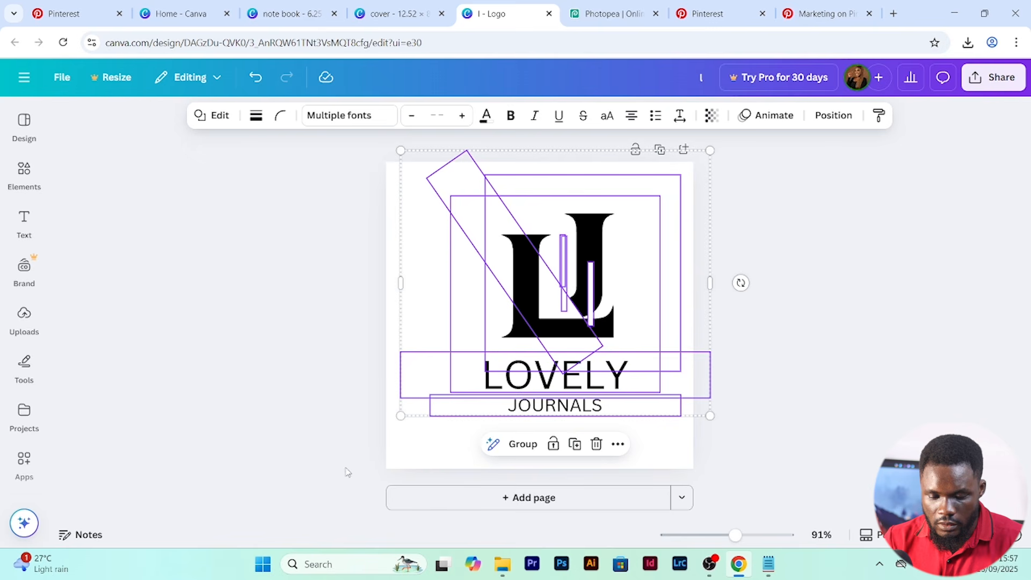
left_click(397, 425)
left_click(994, 77)
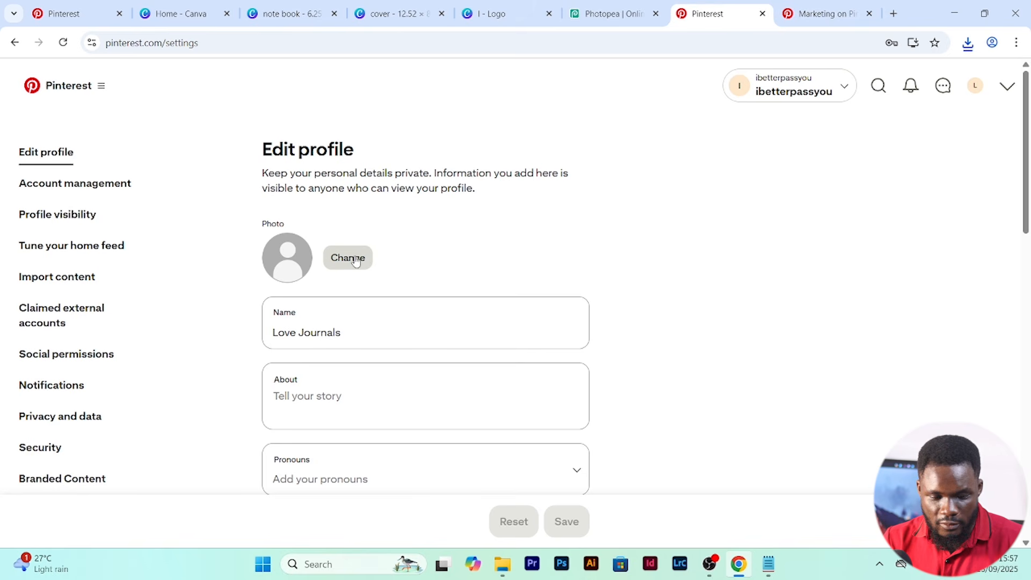
- Switch to the Pinterest profile settings and set the profile photo to the new logo PNG from the Downloads folder
left_click(355, 260)
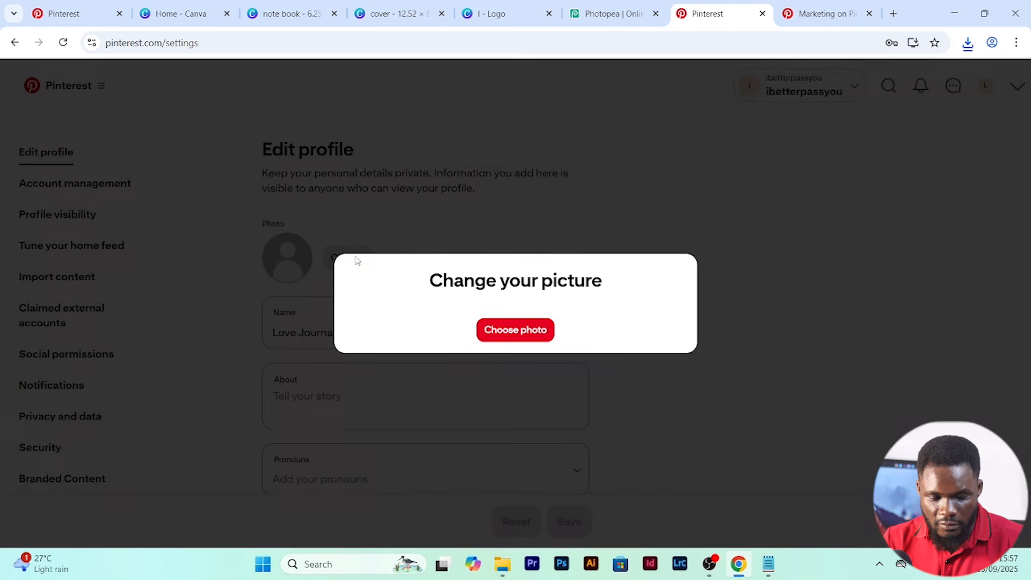
left_click(511, 332)
left_click(215, 119)
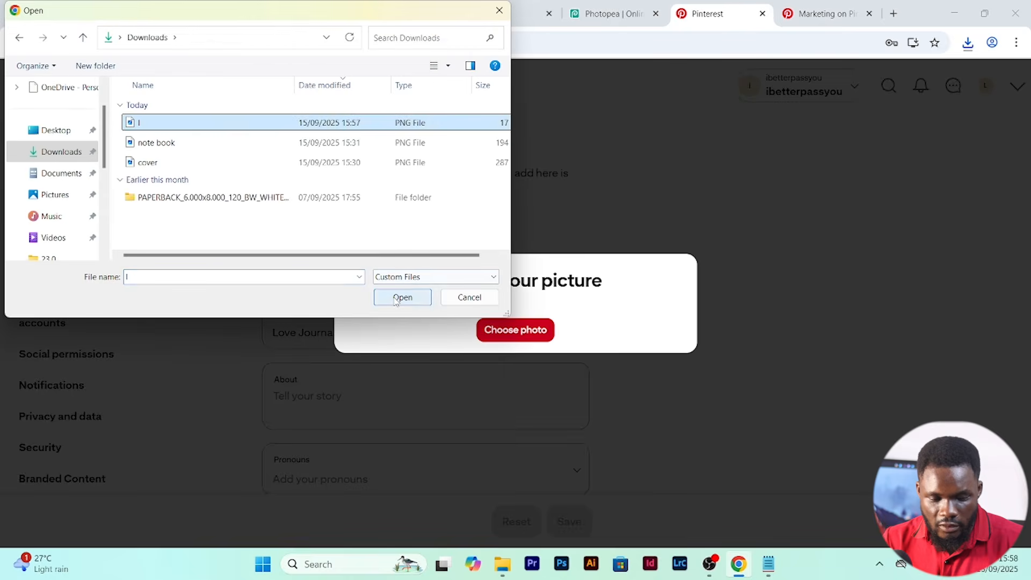
left_click(396, 302)
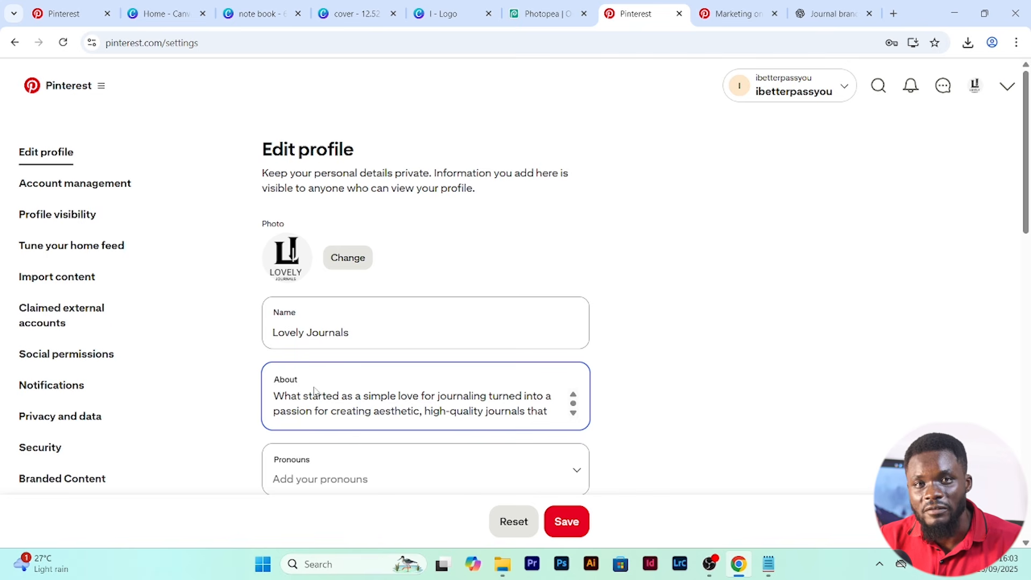
- Check the About text in the profile and change the username to lovelyjournals
scroll(574, 402, "down", 3)
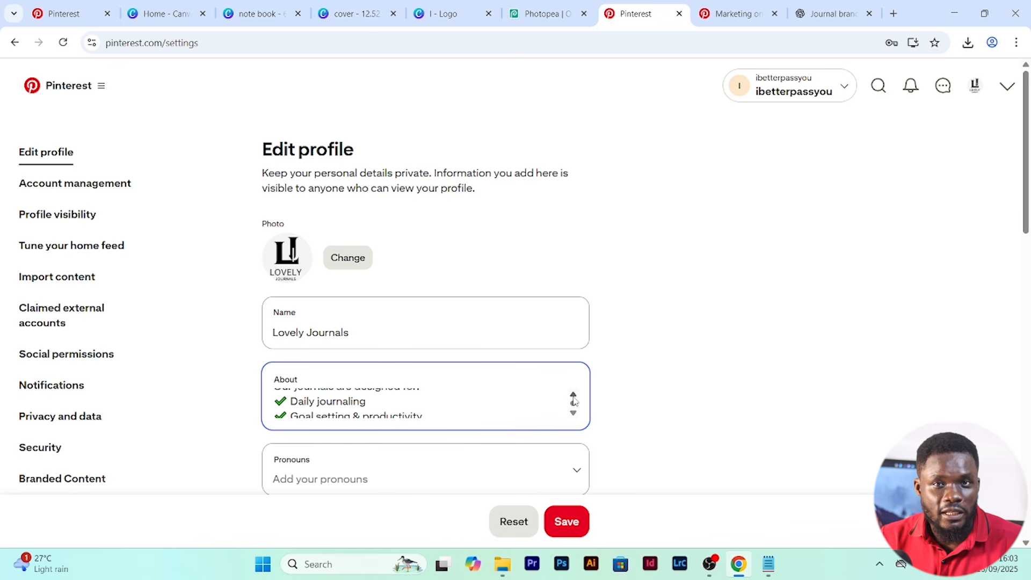
scroll(605, 406, "down", 5)
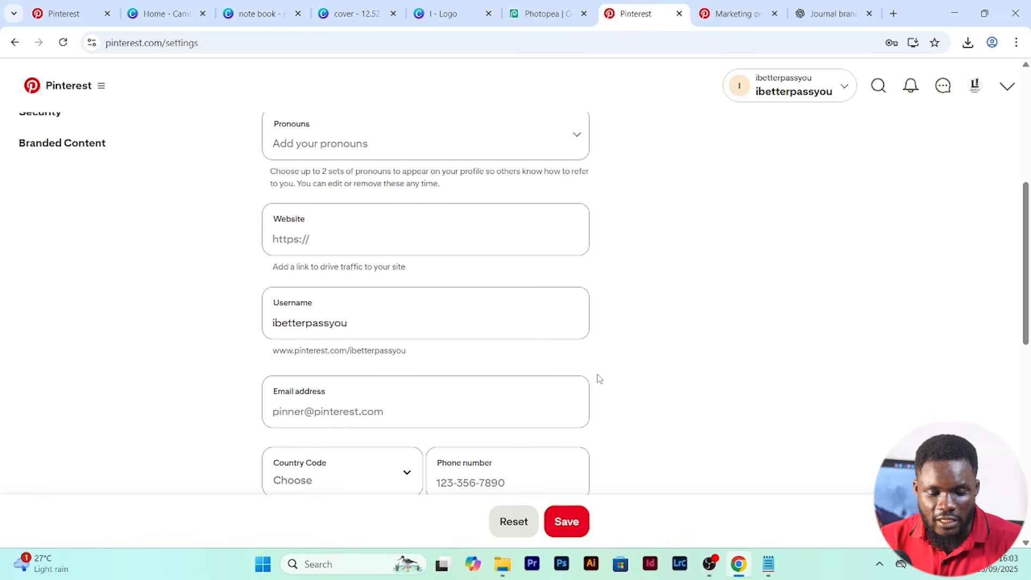
scroll(612, 269, "up", 6)
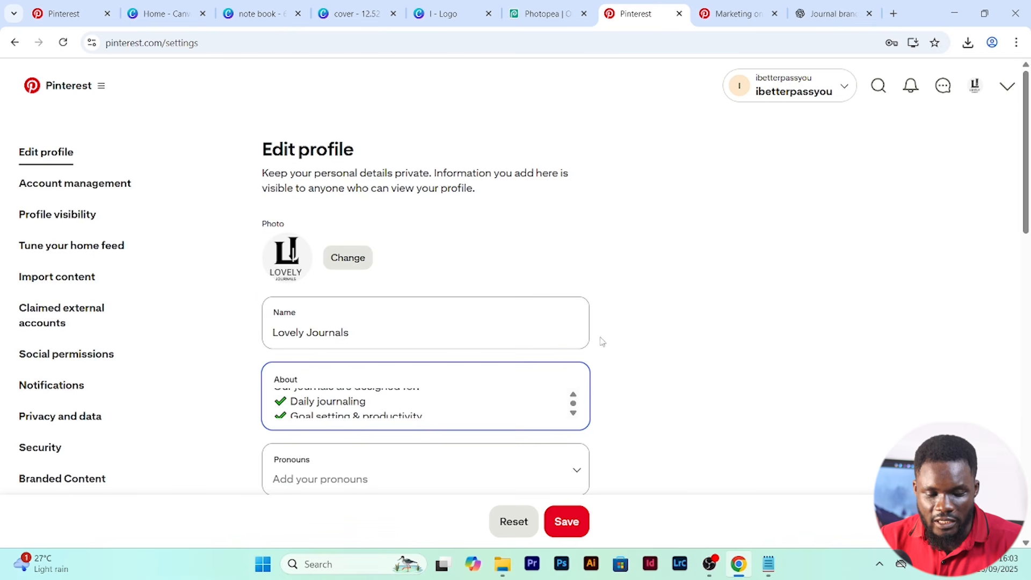
scroll(603, 341, "down", 5)
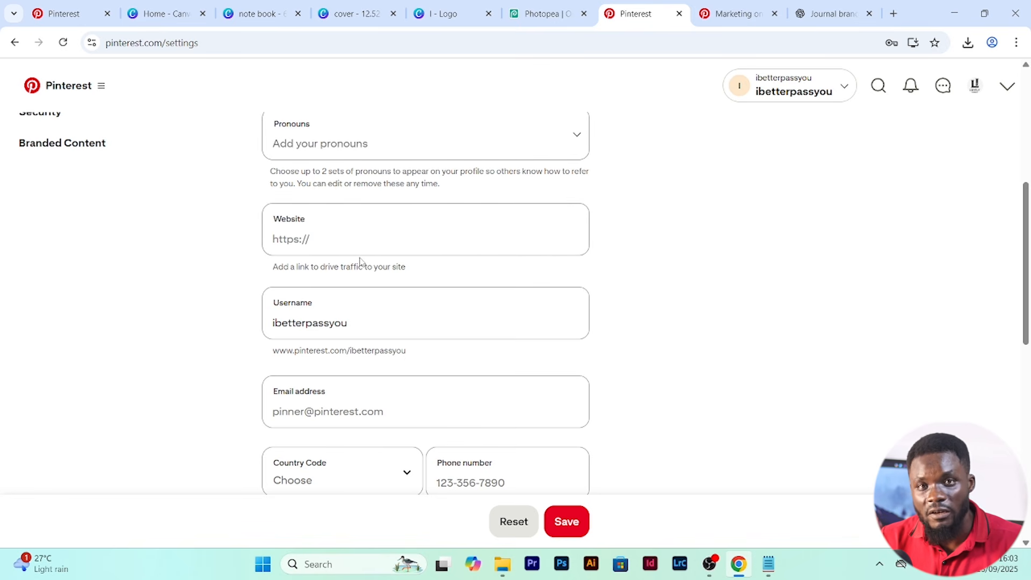
left_click(345, 331)
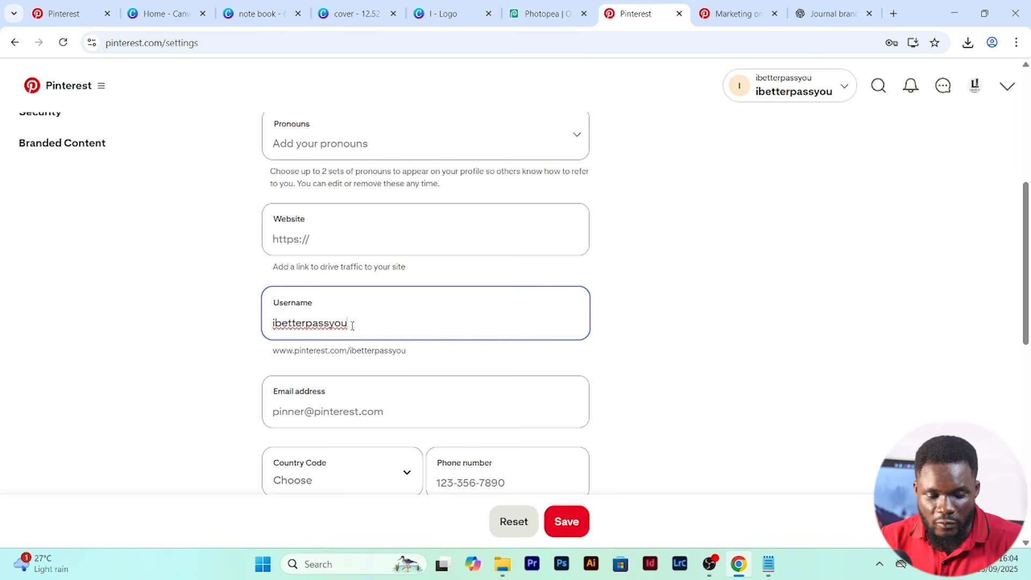
key("BackSpace")
key("BackSpace")
key("BackSpace")
key("BackSpace")
key("BackSpace")
key("BackSpace")
key("BackSpace")
key("BackSpace")
key("BackSpace")
key("BackSpace")
key("BackSpace")
key("BackSpace")
key("BackSpace")
key("BackSpace")
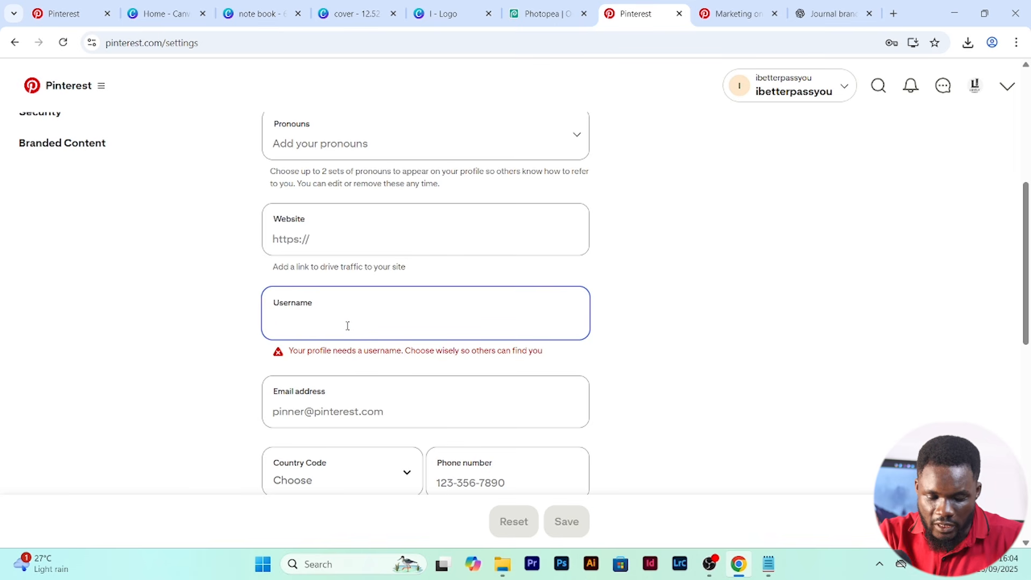
type("lovelyjournals")
- Look over the remaining contact and address fields and save the profile changes
scroll(475, 401, "down", 5)
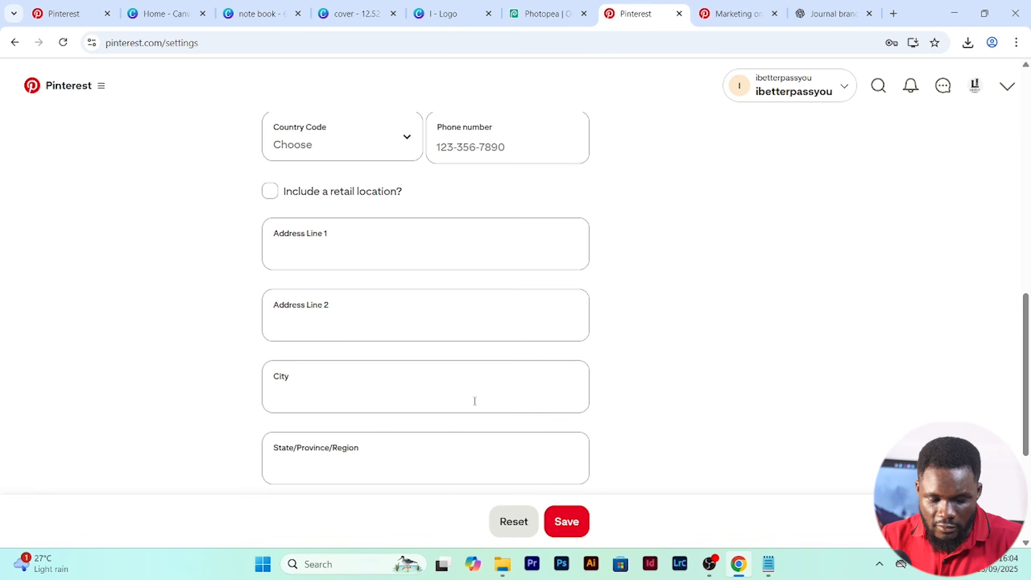
scroll(411, 255, "up", 5)
scroll(419, 251, "down", 5)
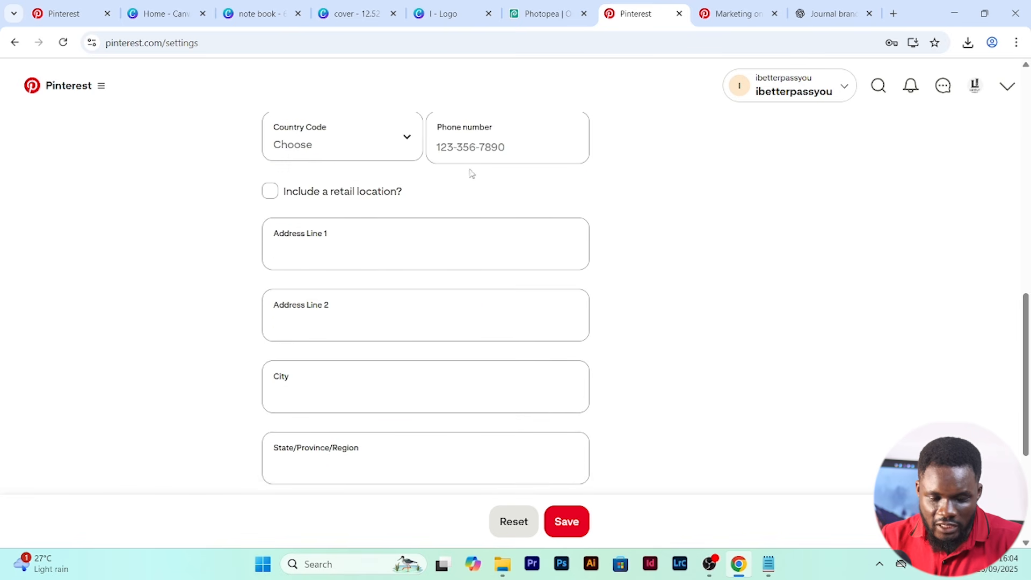
scroll(410, 290, "down", 5)
scroll(488, 345, "up", 15)
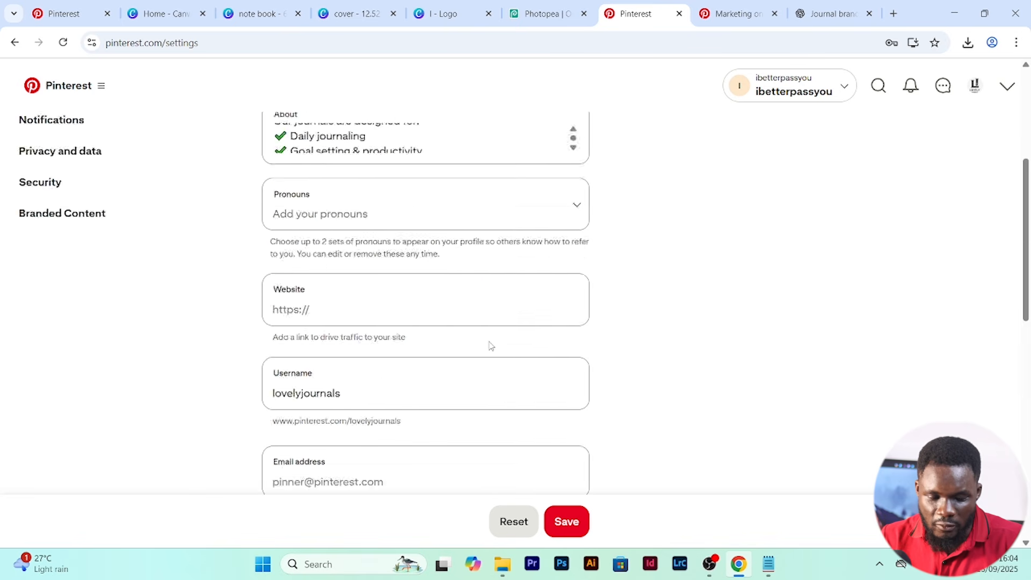
left_click(575, 521)
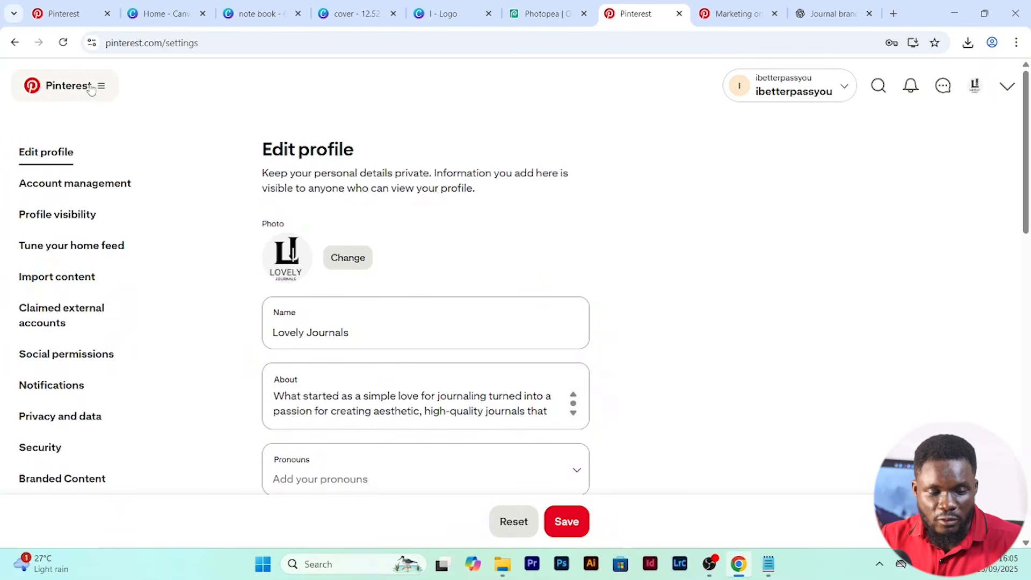
- Create a board named Bible Study Journal and start a new Pin on it
left_click(91, 89)
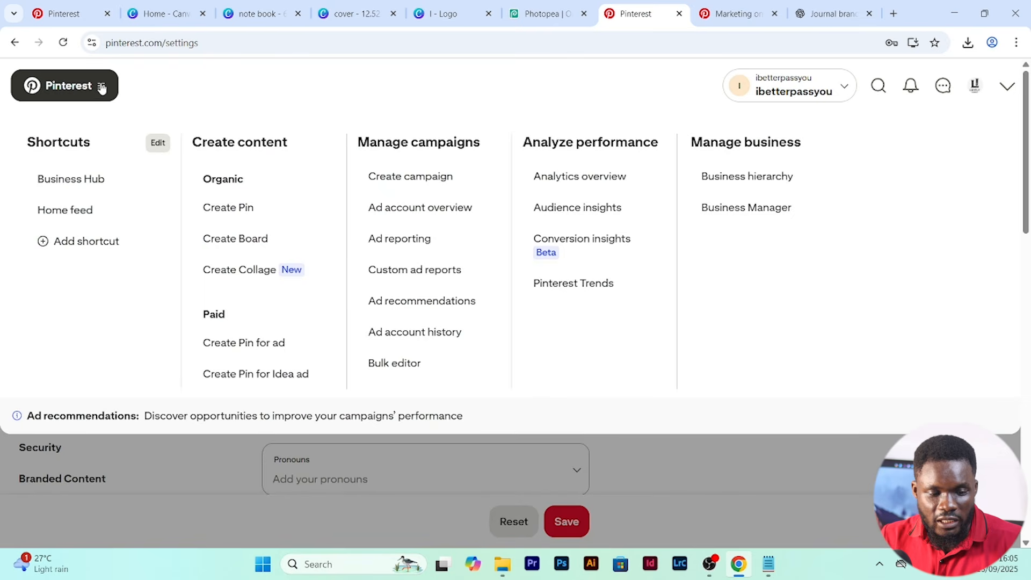
left_click(270, 241)
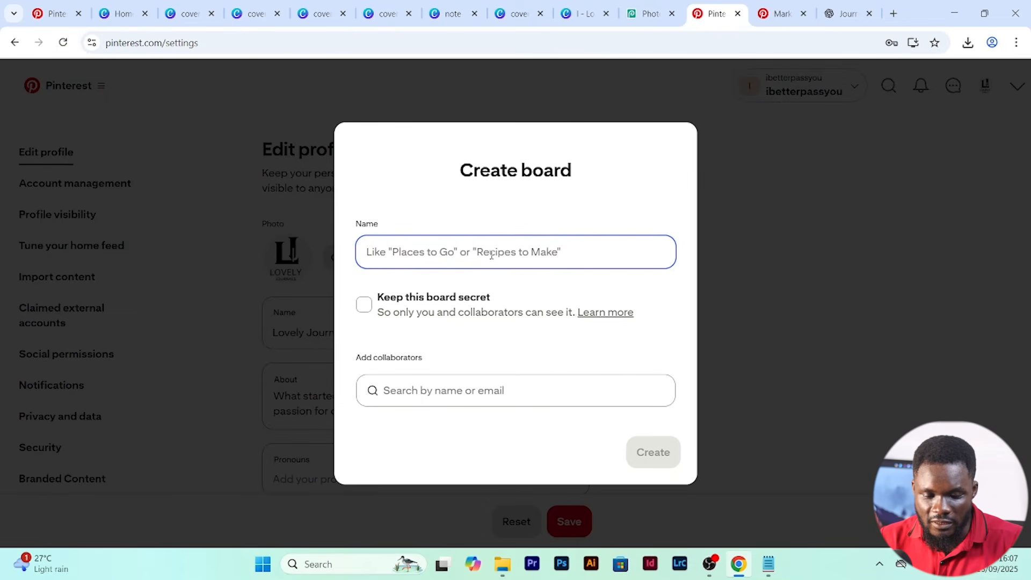
type("Bible Study Journal")
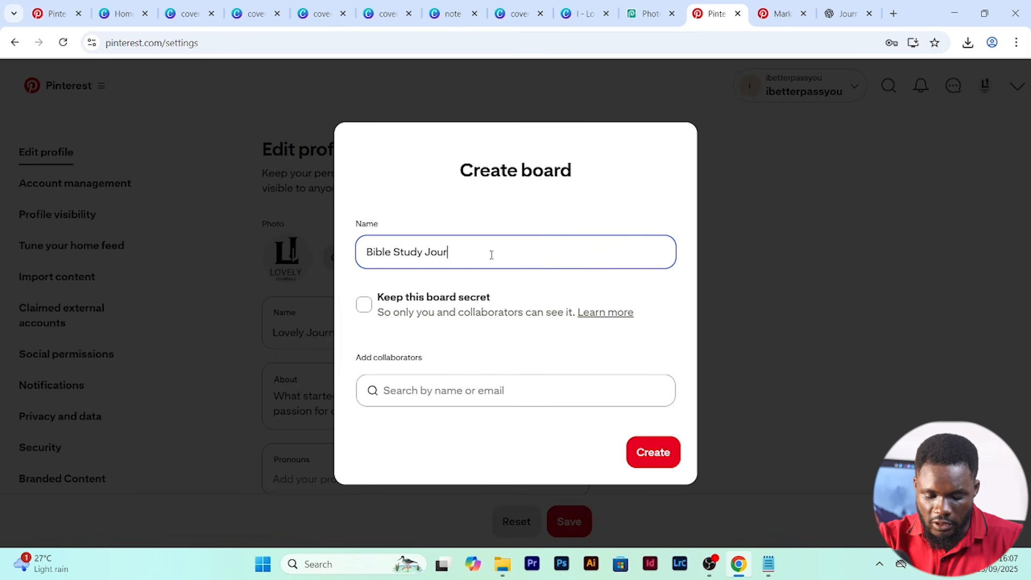
left_click(652, 453)
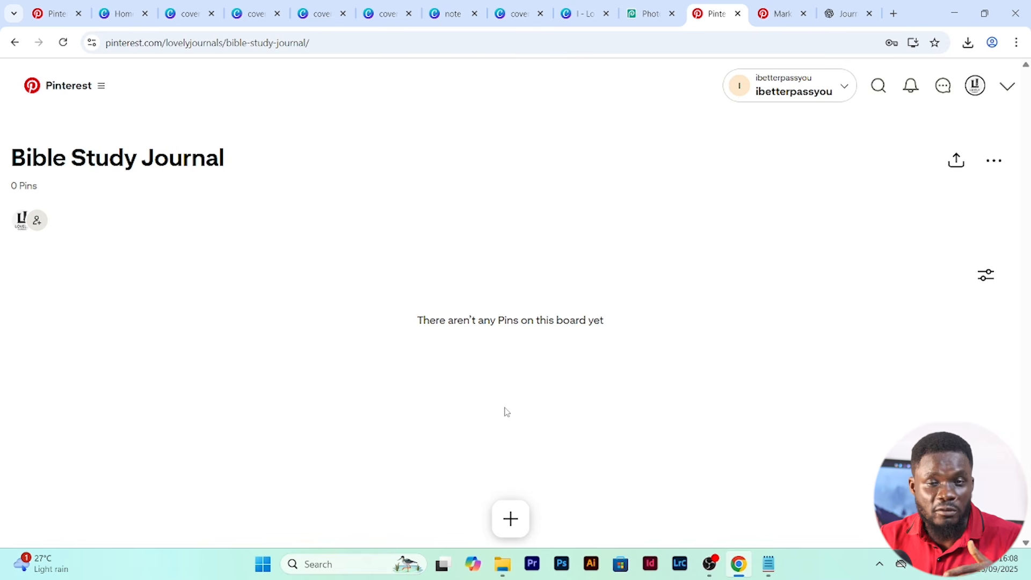
left_click(511, 520)
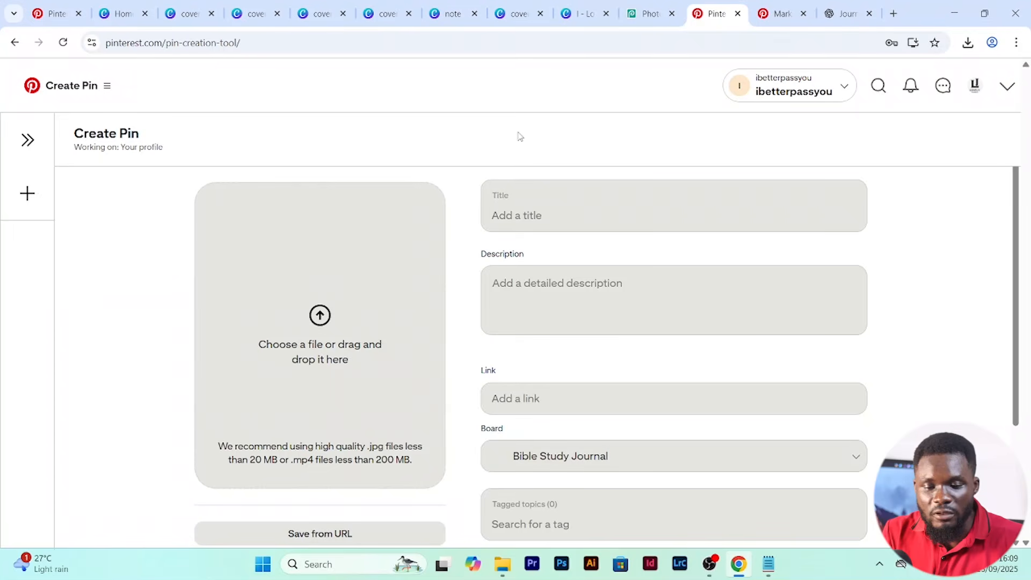
- Open the Pixabay site in a new browser tab and search it for "table top"
left_click(894, 13)
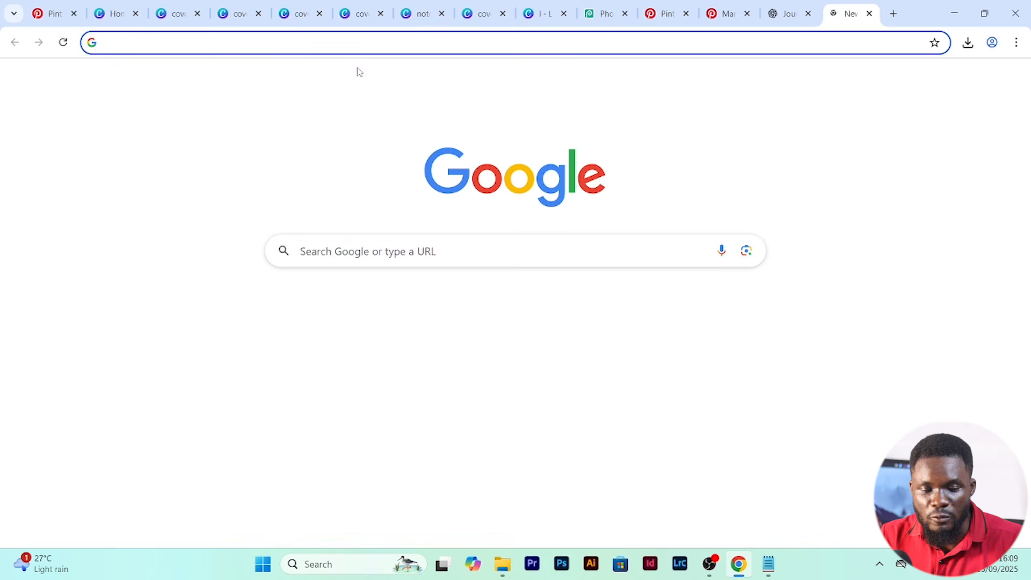
type("pixabay")
key("Return")
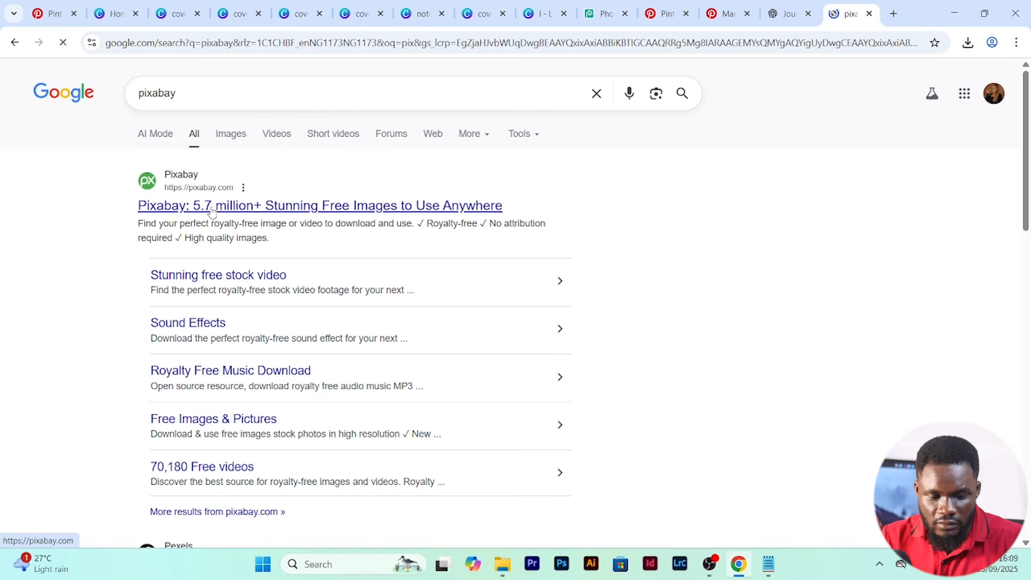
left_click(210, 207)
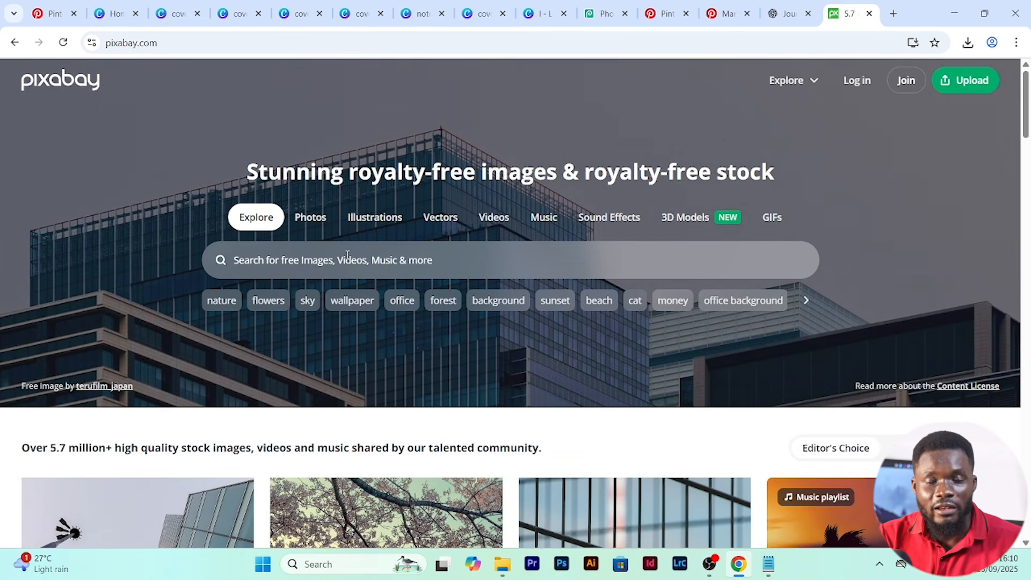
left_click(348, 257)
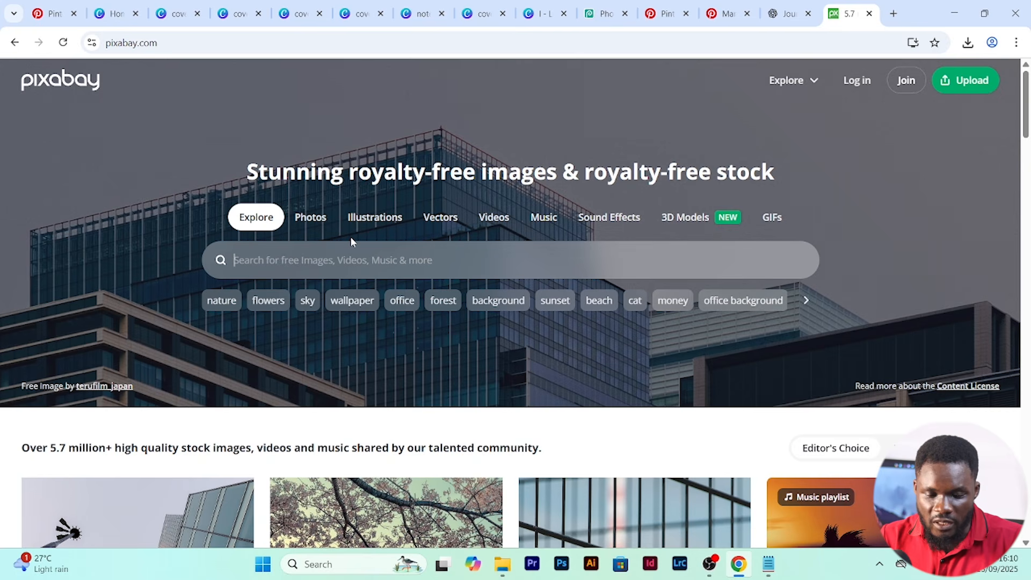
type("table top")
key("Return")
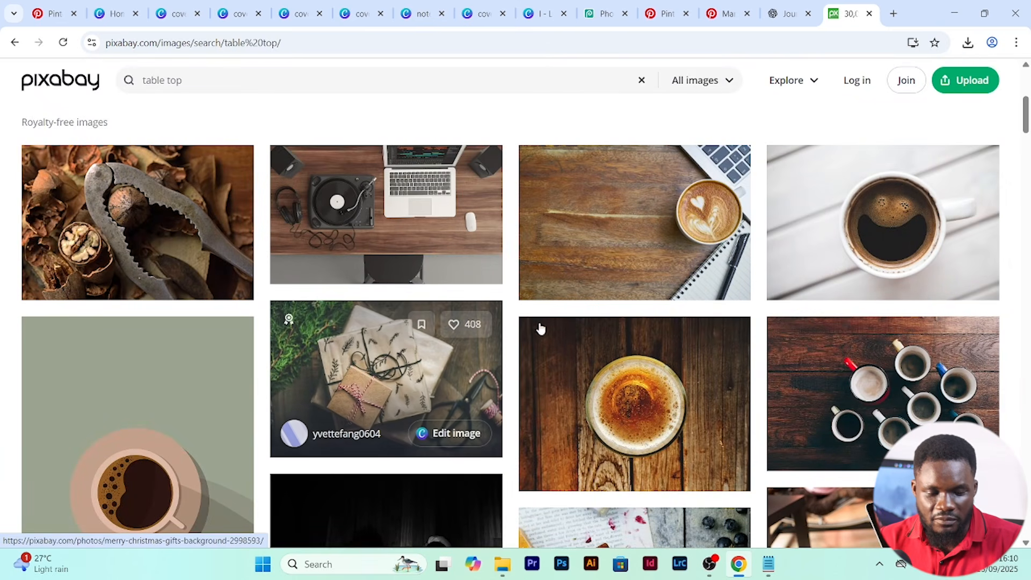
- Find the wooden tabletop photo with the latte, laptop and spiral notebook and download it
scroll(593, 244, "up", 5)
scroll(593, 245, "down", 5)
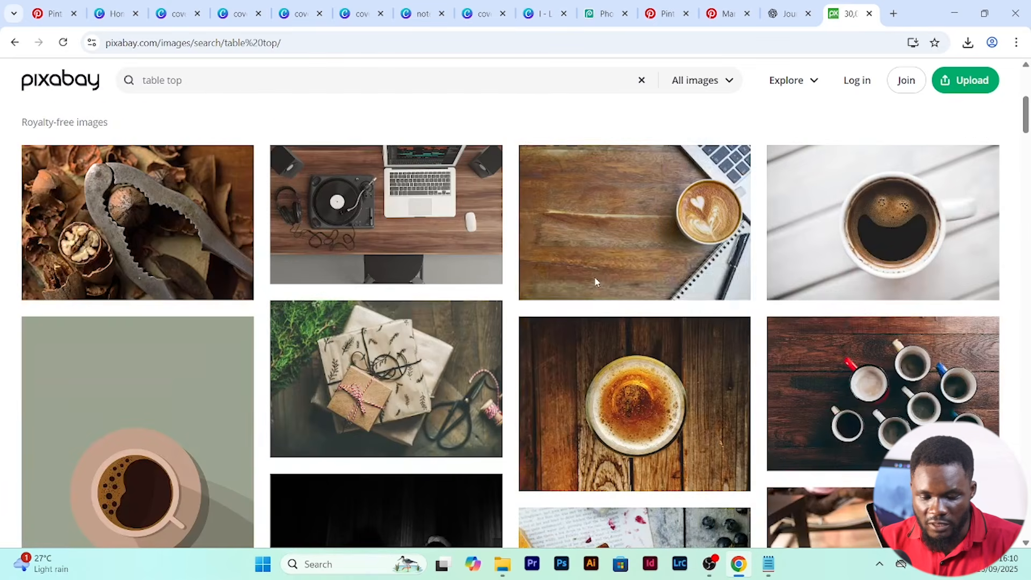
left_click(613, 245)
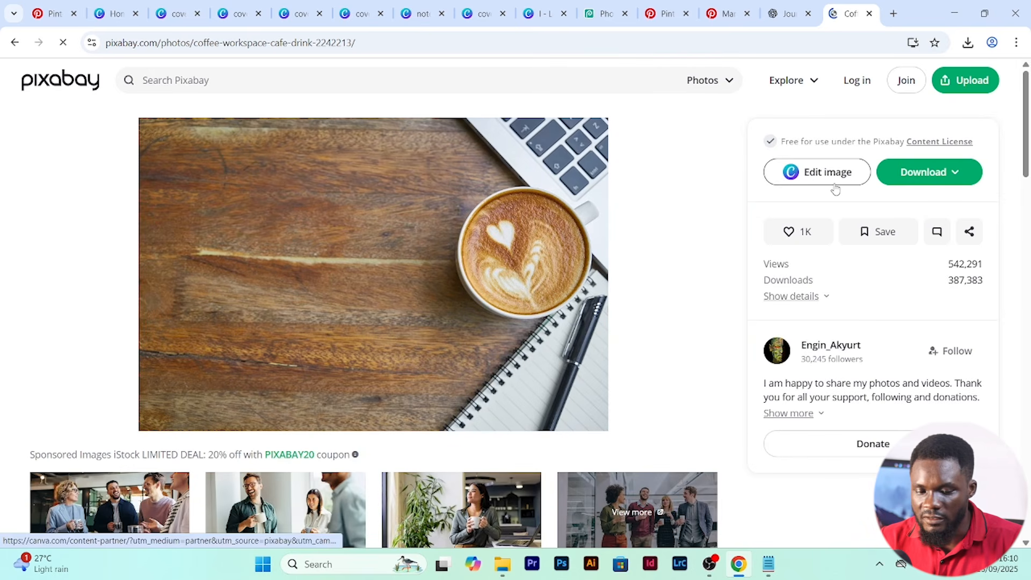
left_click(955, 179)
key("alt+Left")
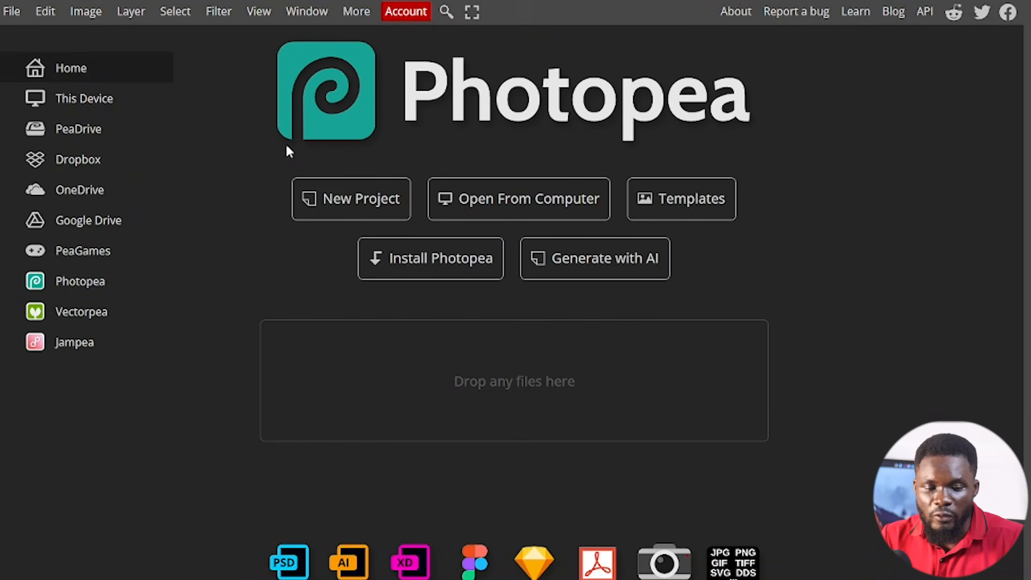
- Switch to Photopea and create a new white project 1000 px wide and 1500 px high
left_click(342, 206)
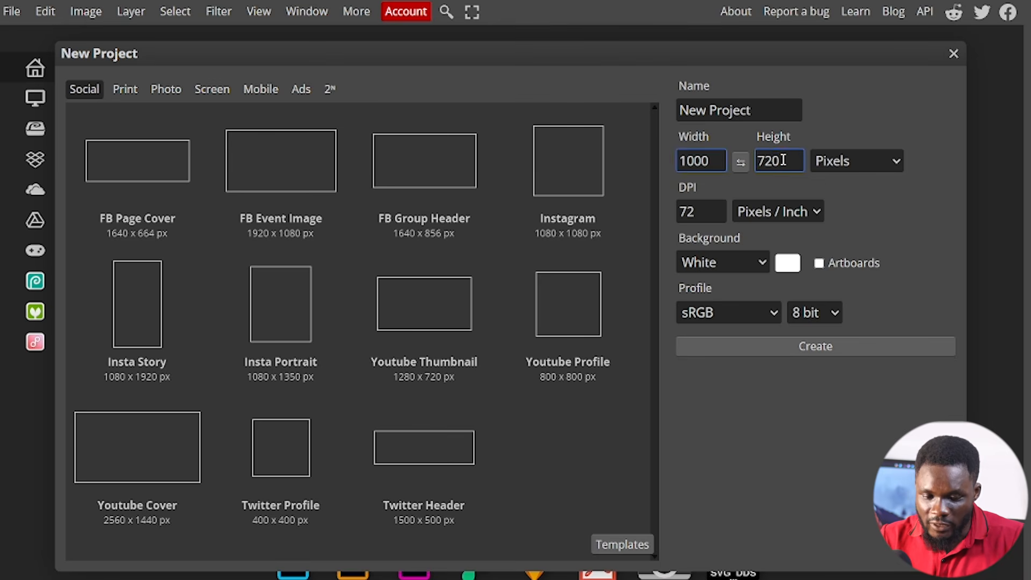
double_click(784, 160)
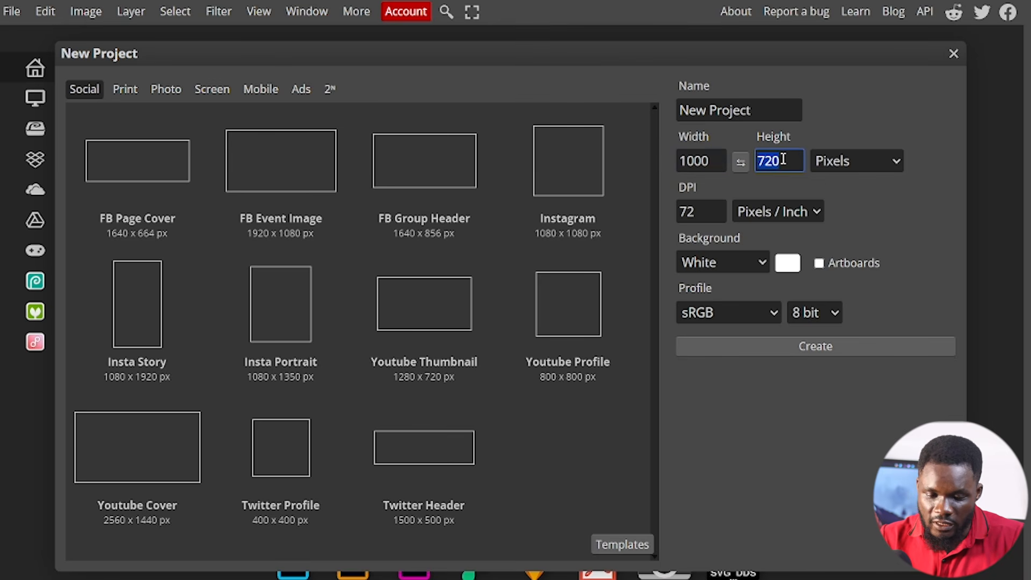
type("1500")
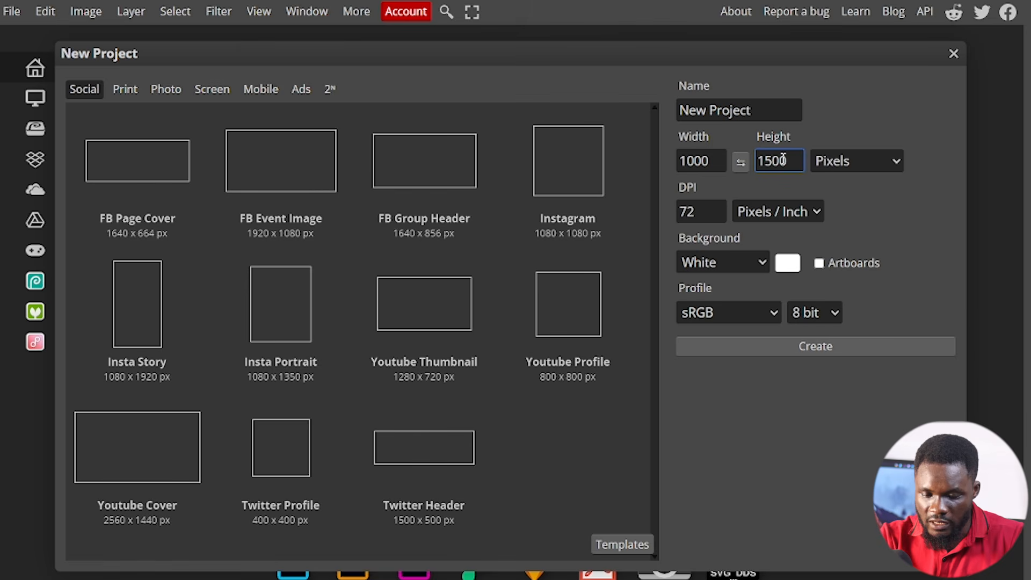
left_click(732, 346)
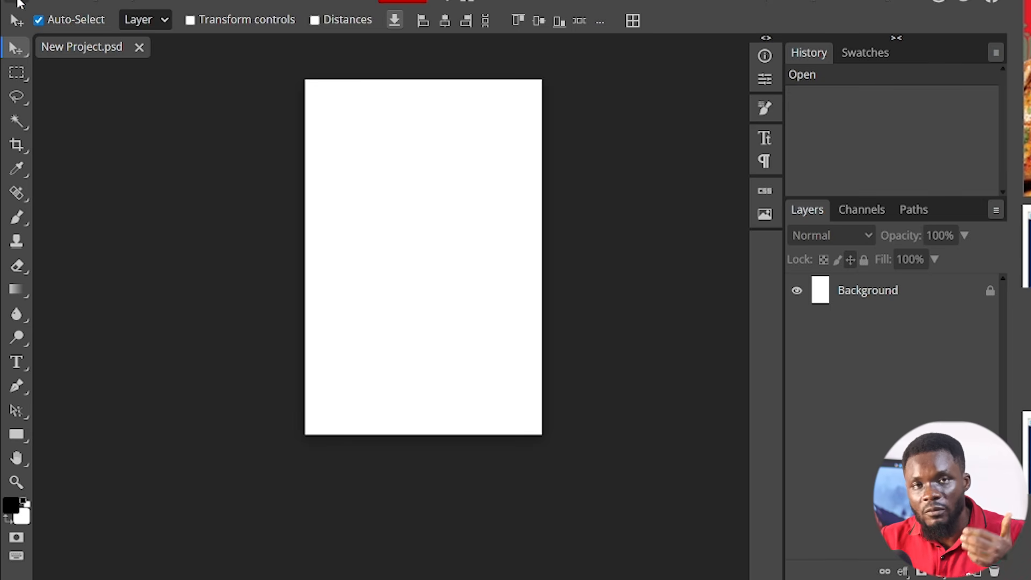
- Place the coffee-2242213_1280 photo in the project, then straighten, enlarge and position it to cover the whole canvas
left_click(18, 3)
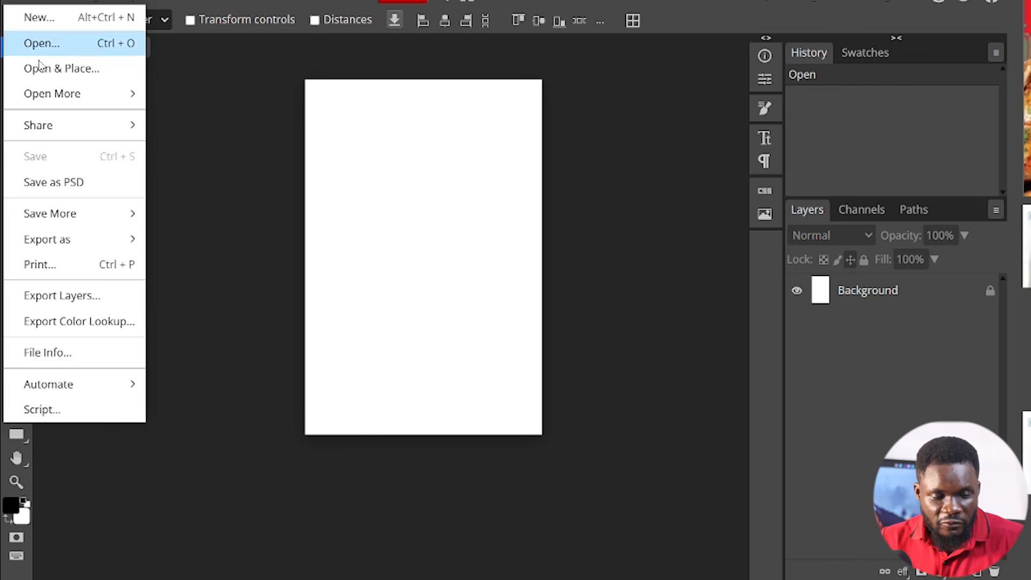
left_click(72, 69)
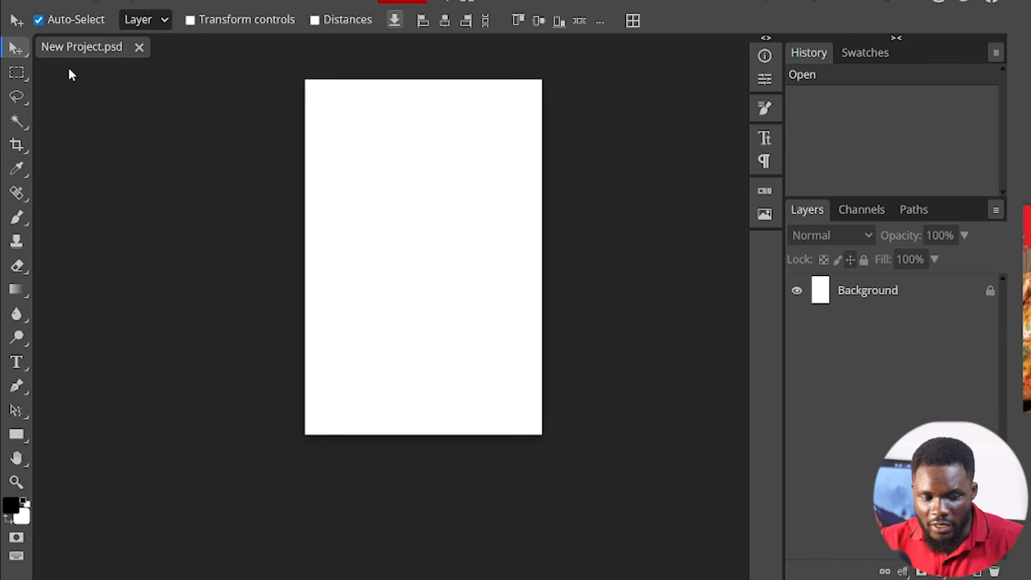
left_click(215, 64)
left_click(523, 278)
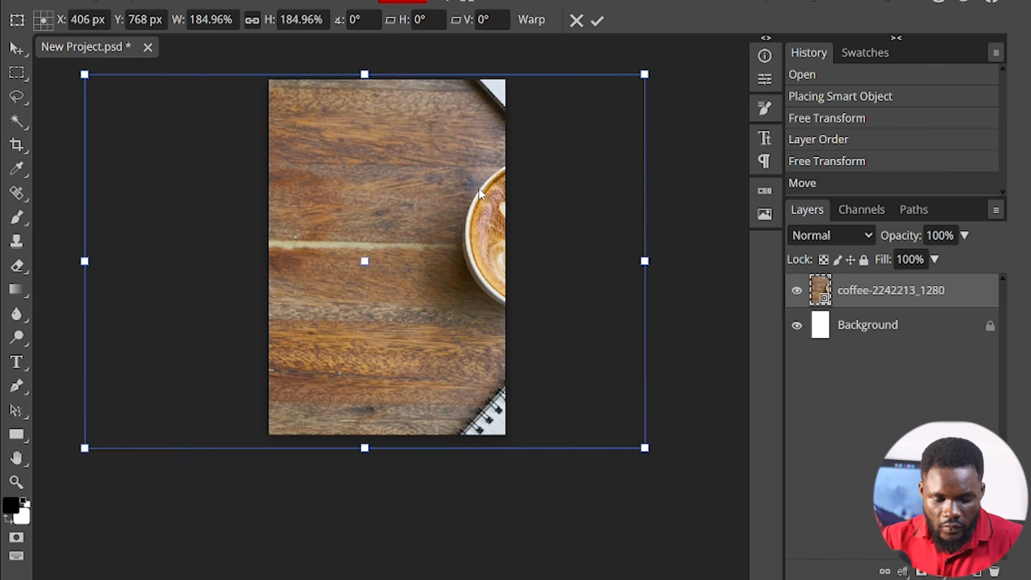
left_click_drag(504, 172, 469, 189)
key("Return")
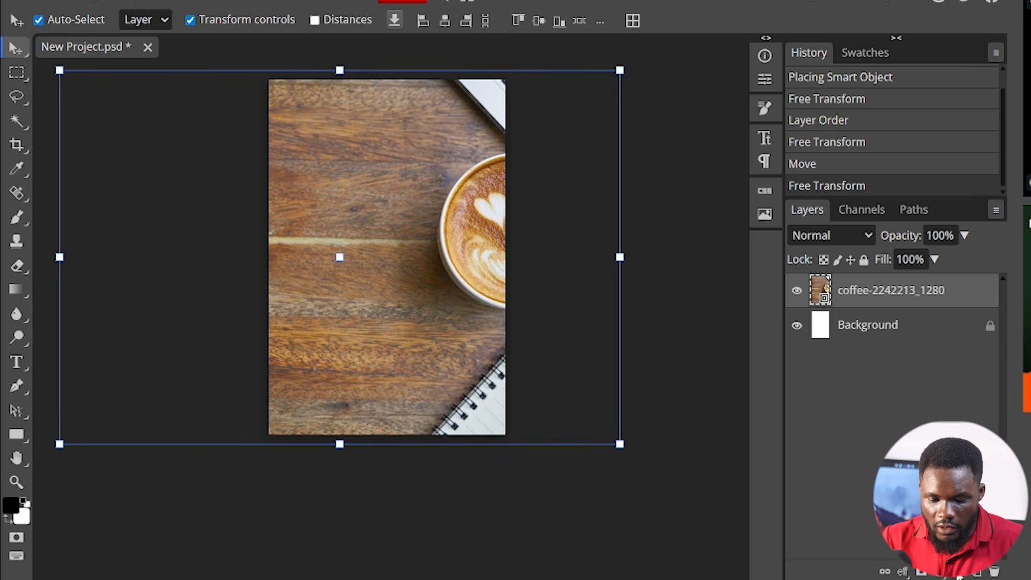
- Add an empty layer and place the cover PNG above it, scaled to 45% over the upper part of the canvas
left_click(977, 573)
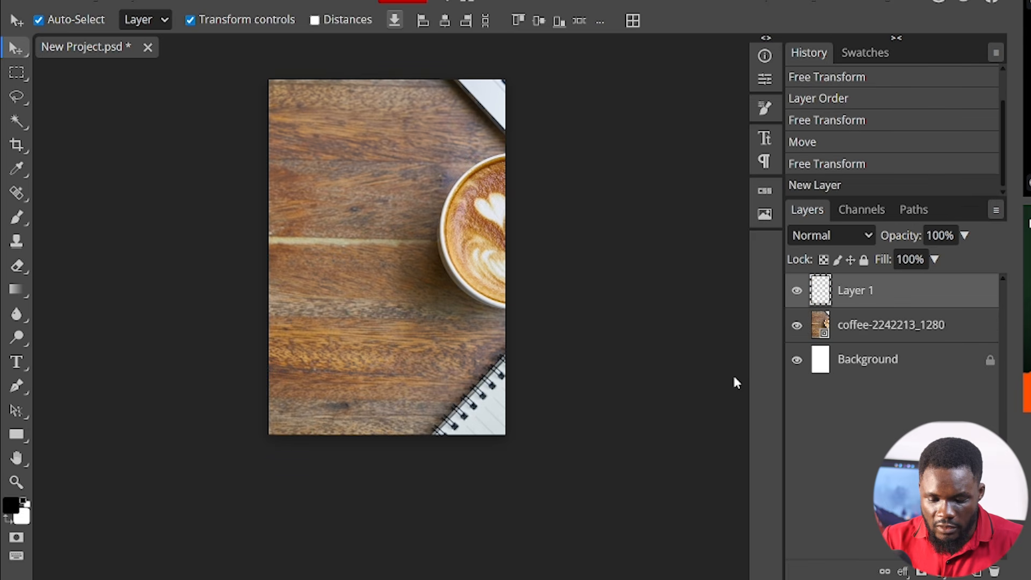
left_click(22, 3)
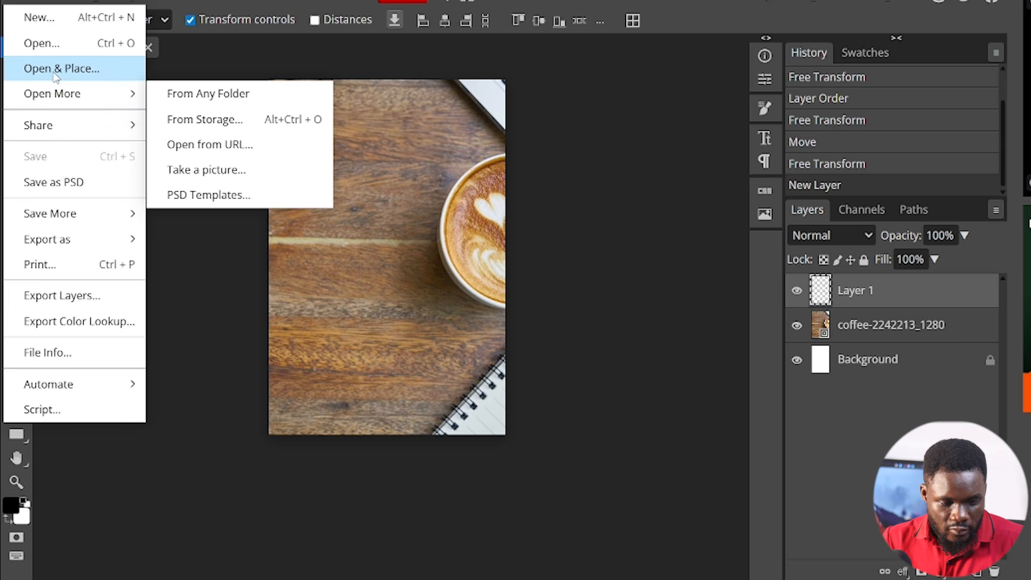
left_click(34, 69)
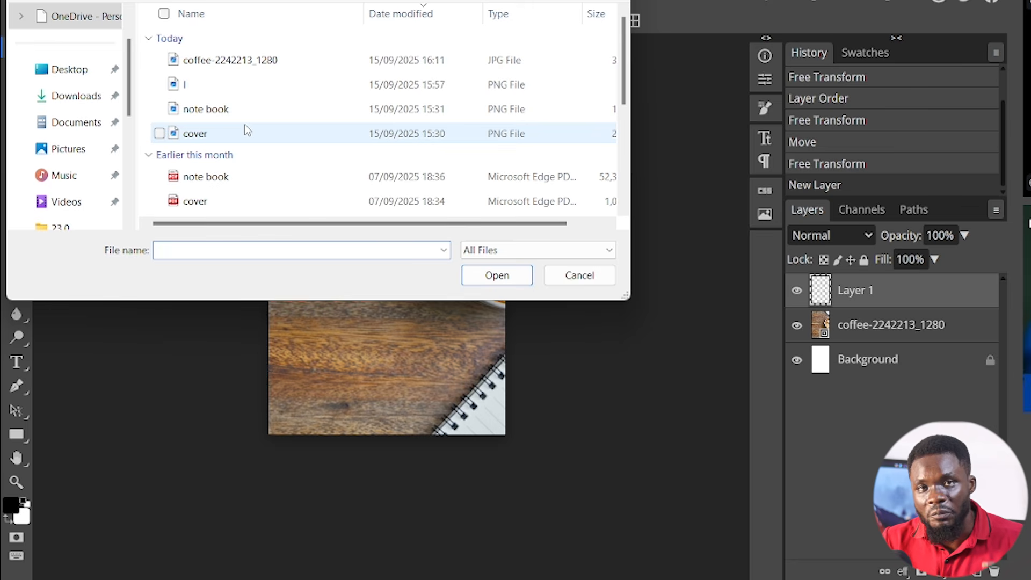
left_click(244, 132)
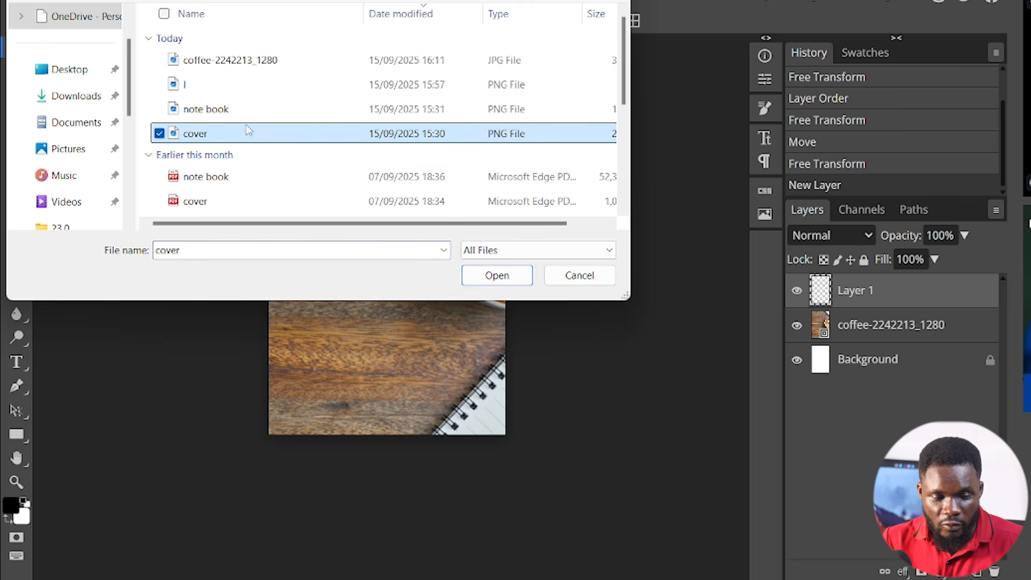
left_click(497, 276)
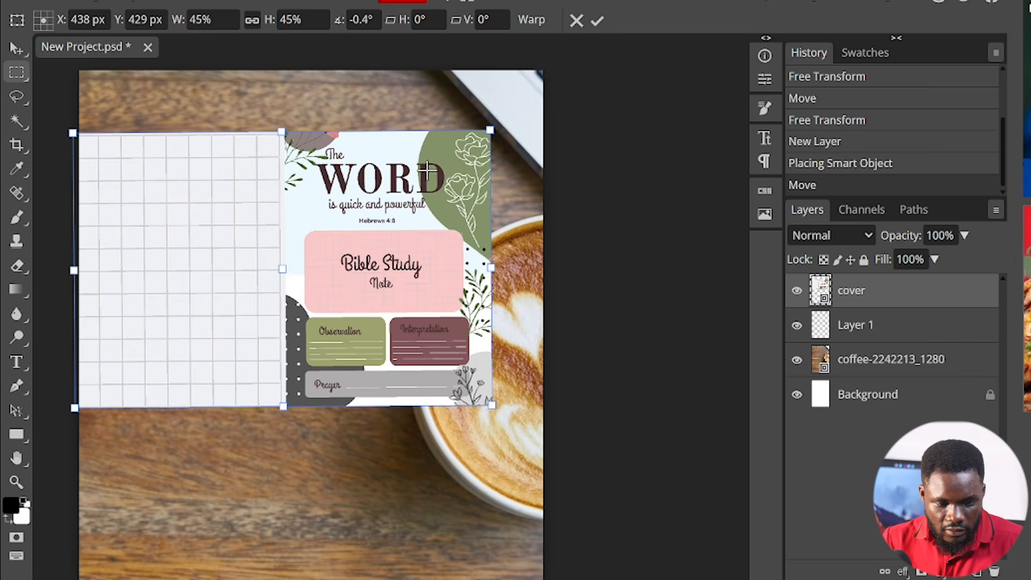
key("Return")
- Copy the front half of the cover onto its own layer, hide the original cover layer, and move the copy left over the wood
left_click_drag(284, 129, 495, 405)
key("ctrl+c")
key("ctrl+v")
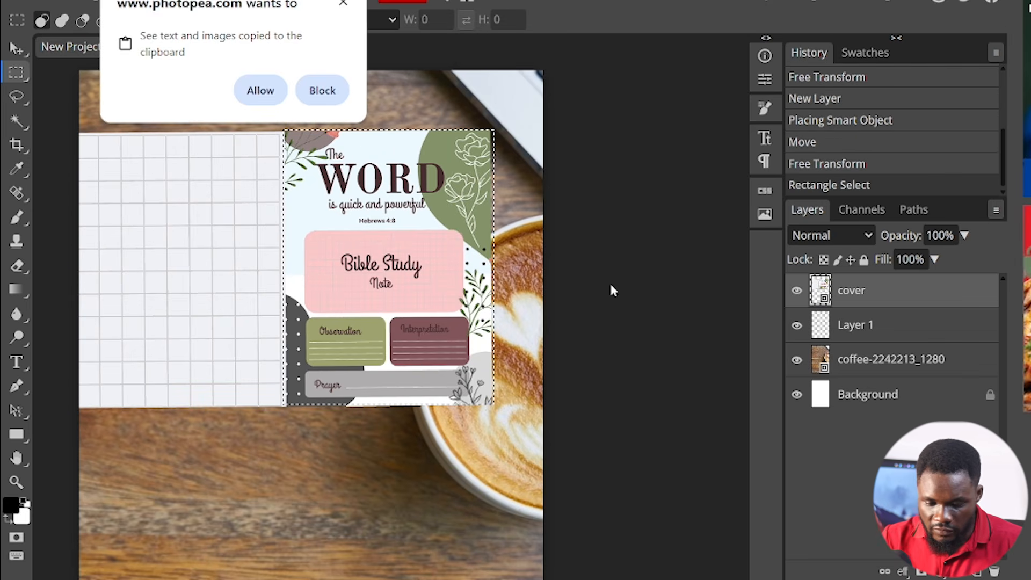
left_click(797, 325)
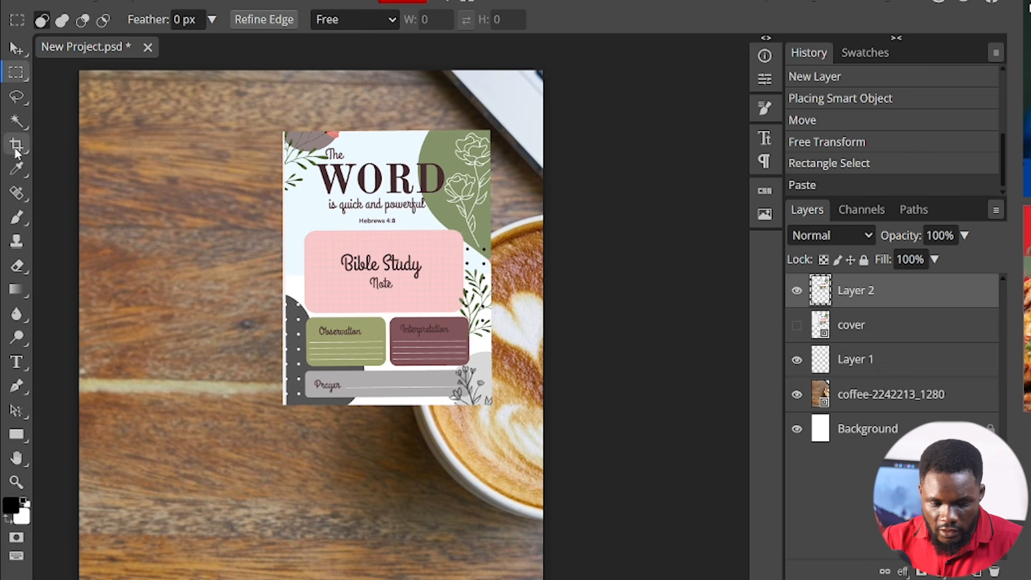
left_click(16, 49)
left_click_drag(334, 271, 192, 263)
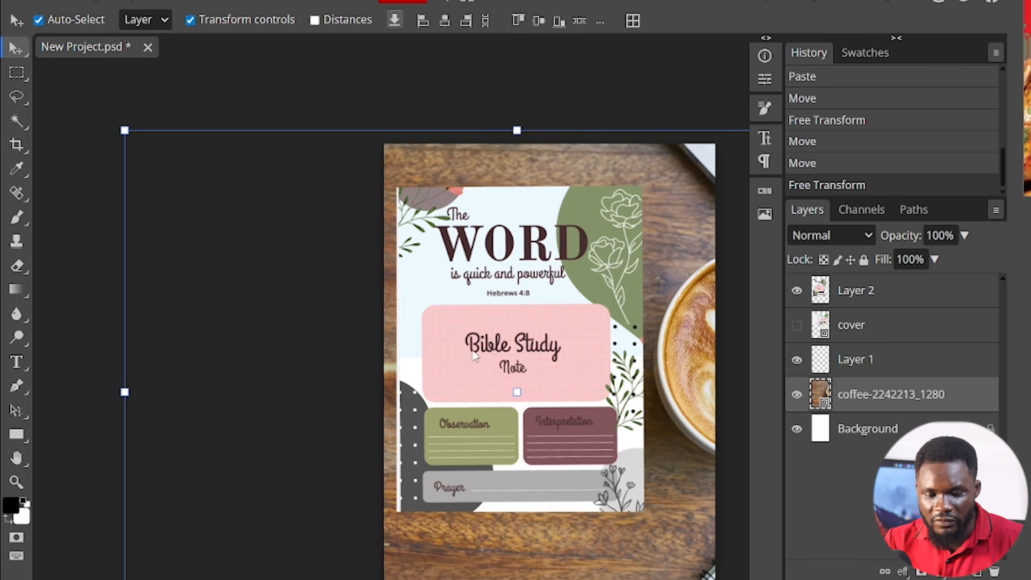
- Add a drop shadow to the copied front cover layer and set its angle to 154°
double_click(960, 407)
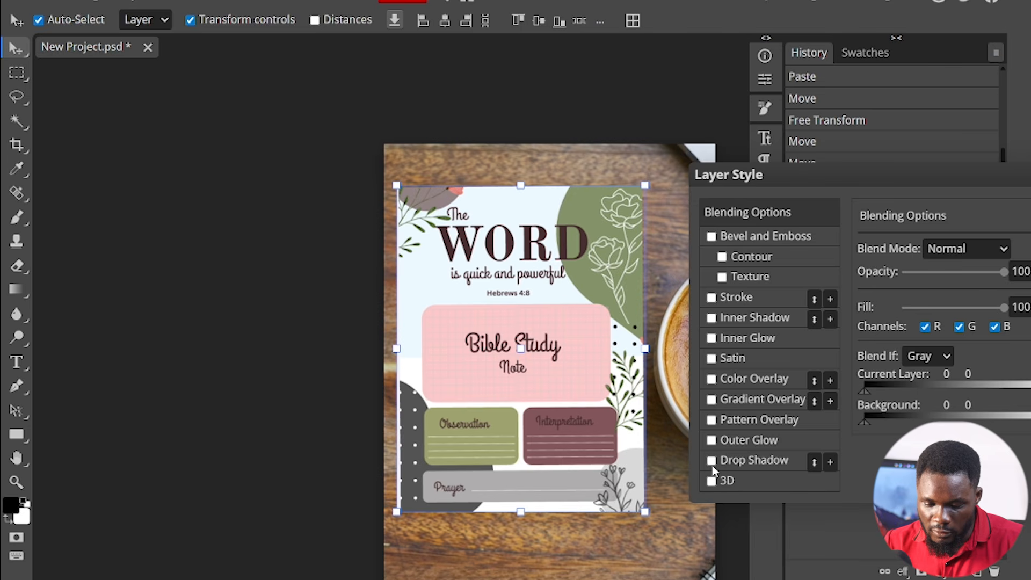
left_click(711, 461)
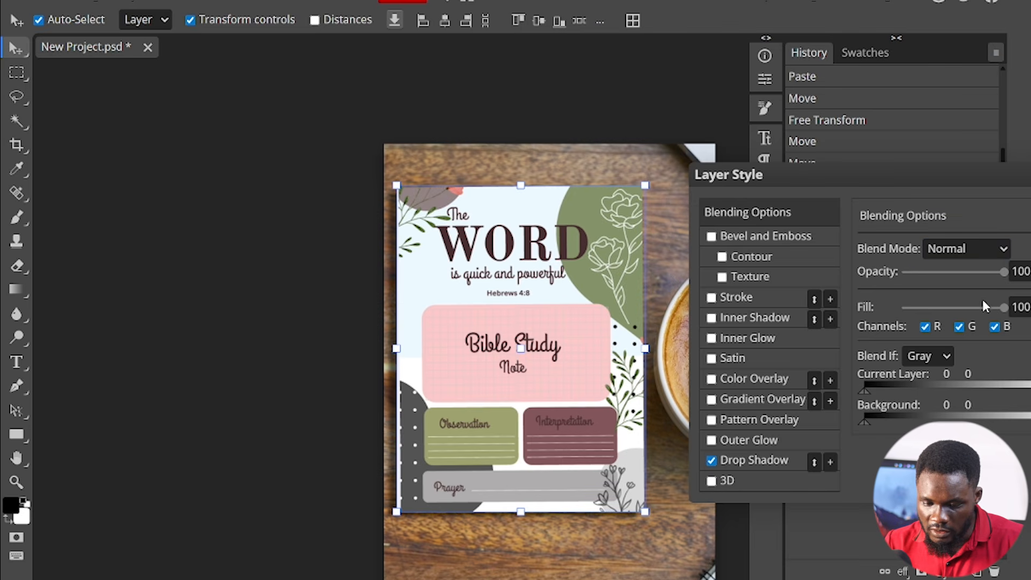
left_click(788, 461)
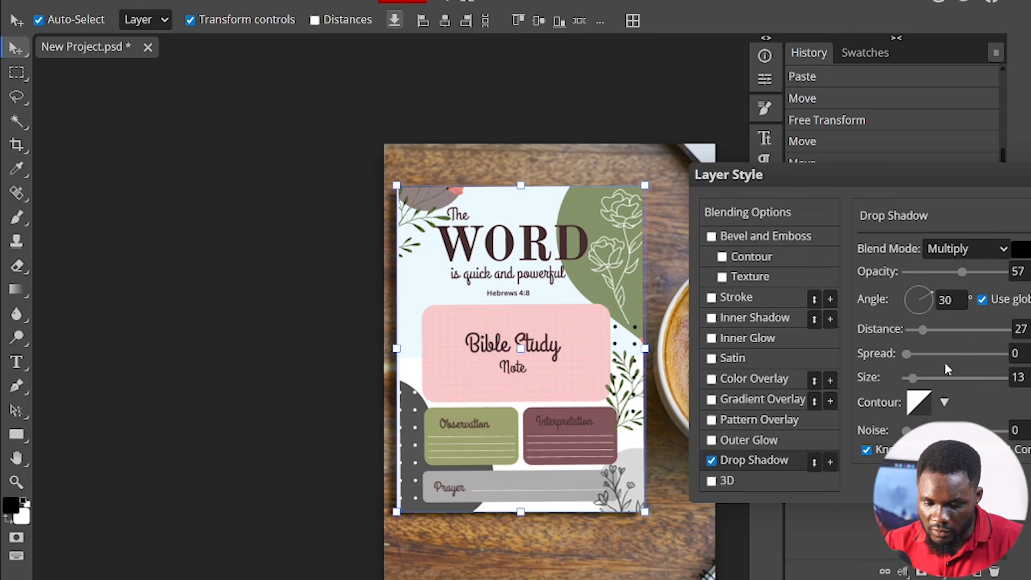
mouse_move(929, 296)
left_mouse_down()
mouse_move(924, 318)
mouse_move(898, 288)
left_mouse_up()
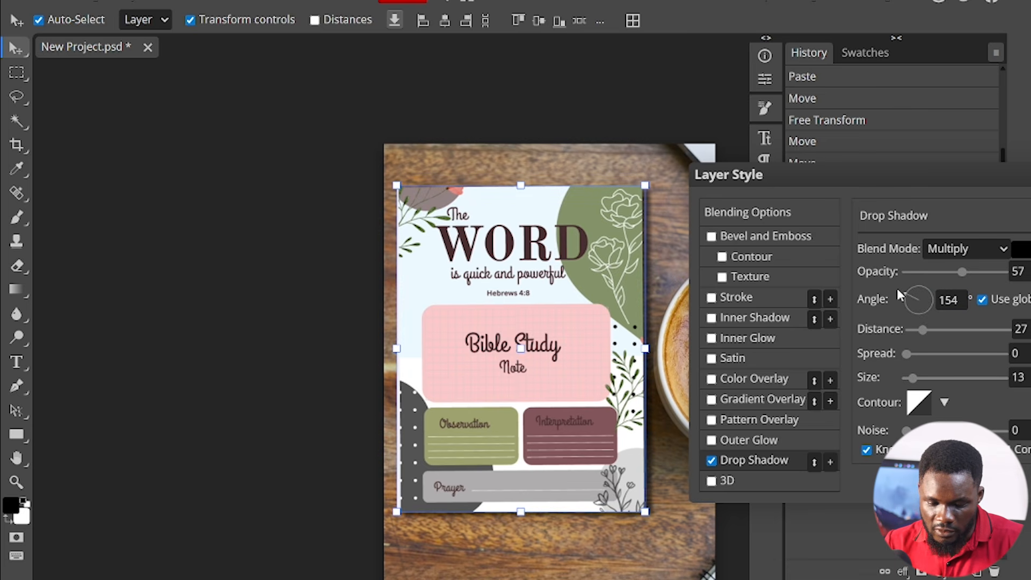
- Add an outside stroke to the front cover layer and set its fill colour to near-white
left_click(808, 263)
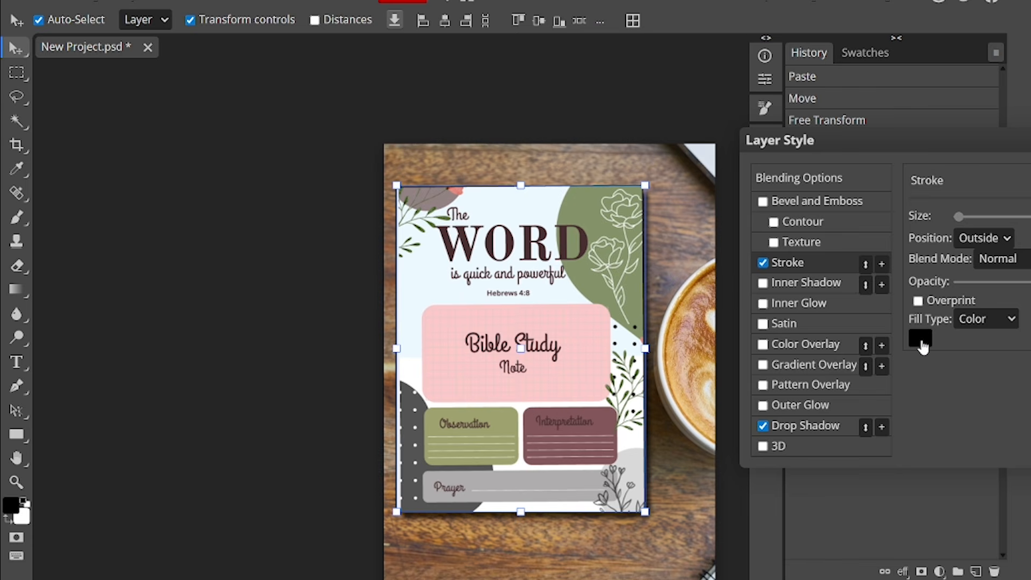
left_click(921, 340)
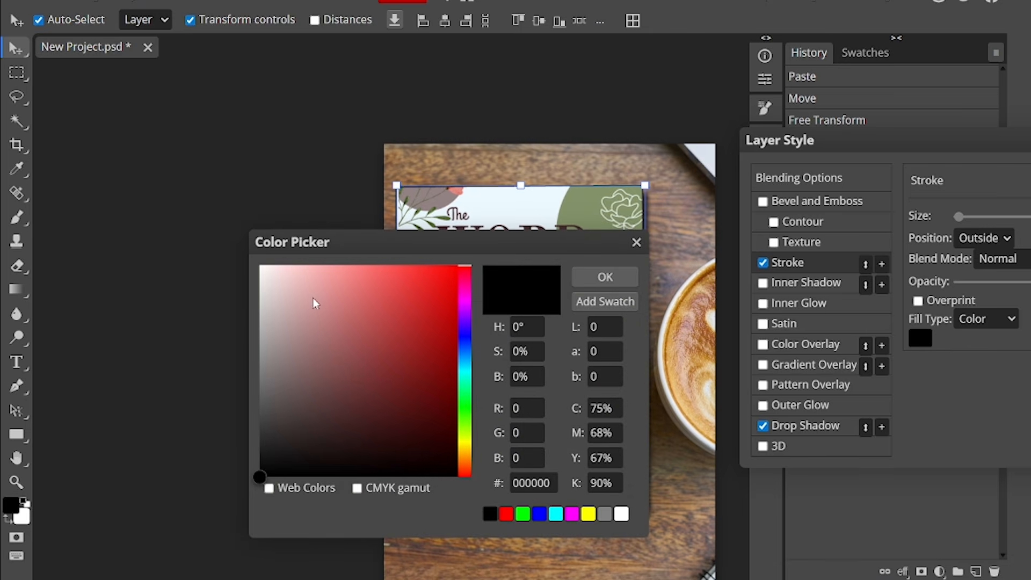
left_click(265, 268)
key("Return")
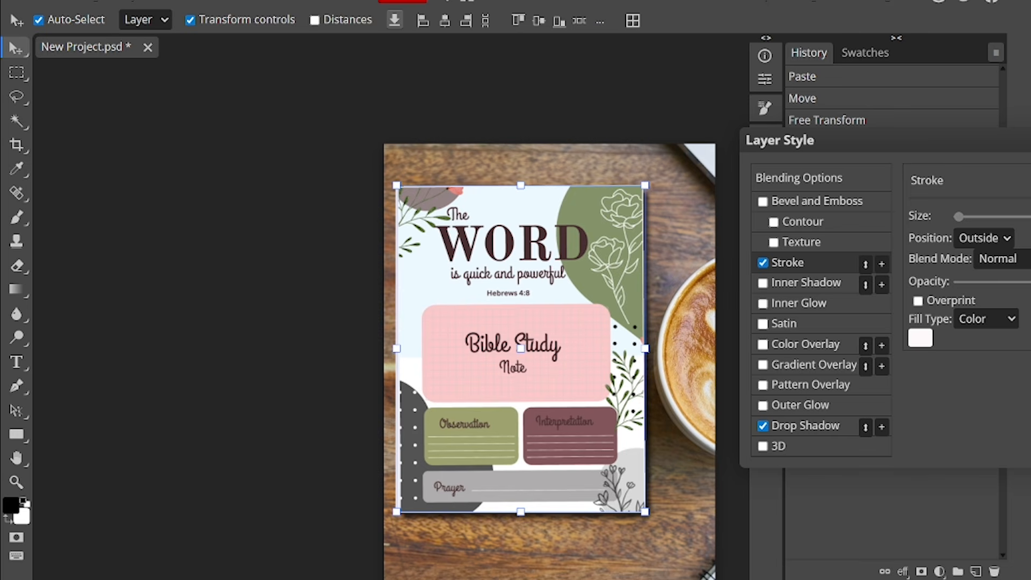
- Apply the stroke and drop shadow styles to the front cover layer and deselect it
key("Return")
scroll(380, 206, "down", 5)
left_click(380, 207)
scroll(407, 210, "down", 2)
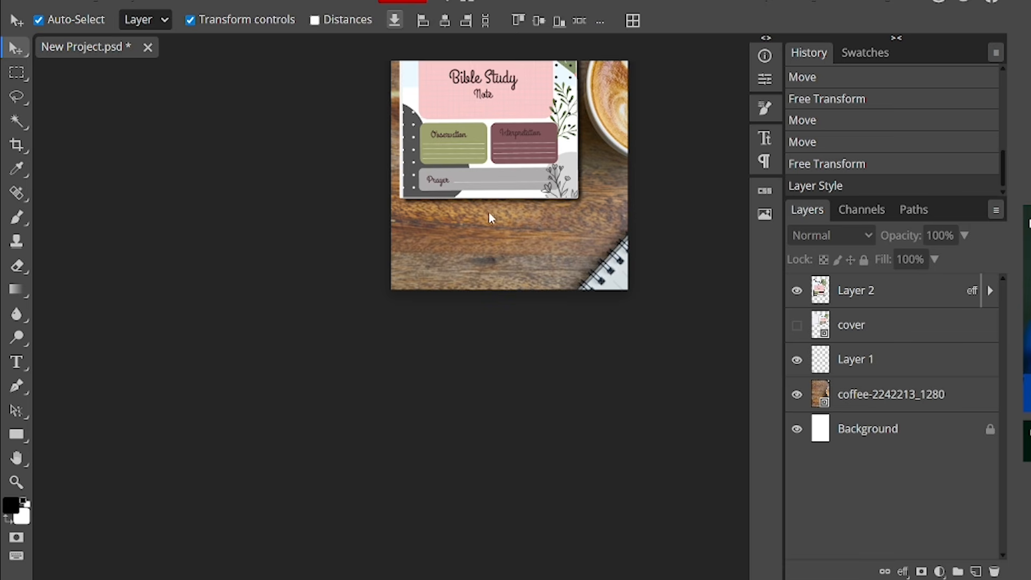
scroll(521, 227, "up", 5)
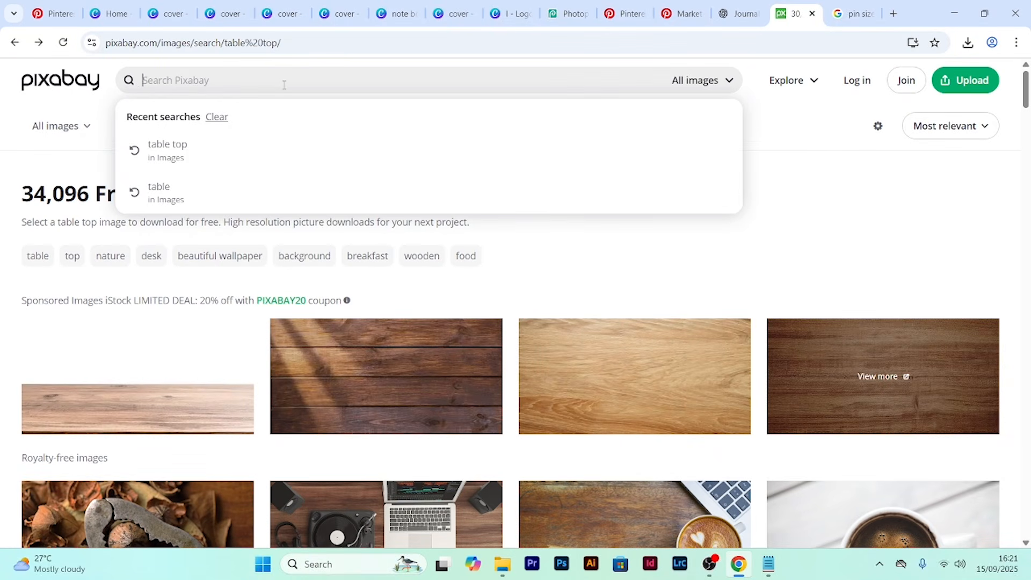
- Switch to Pixabay, search for a pencil, and download the black mechanical pencil image with a transparent background
type("pen")
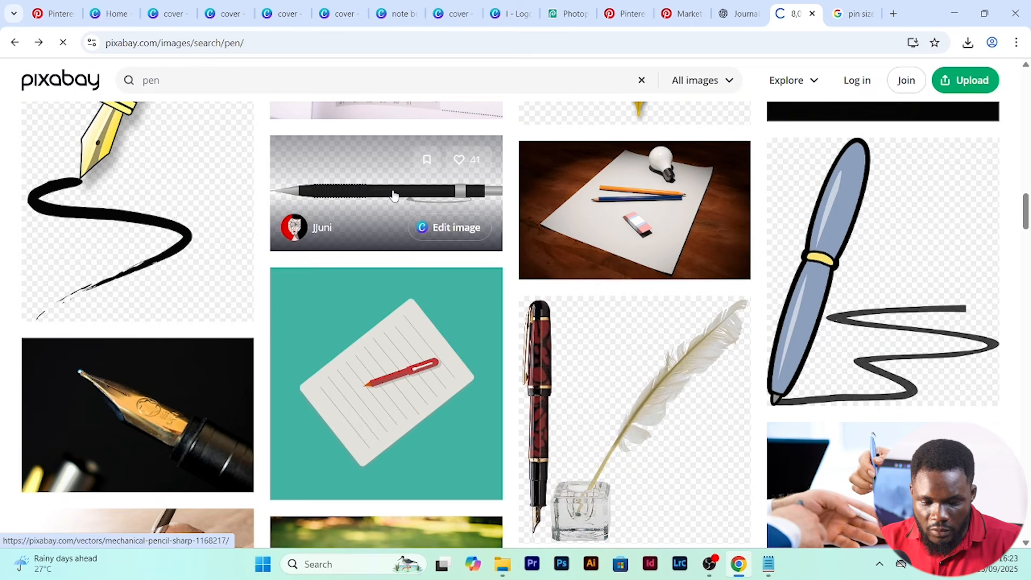
left_click(389, 188)
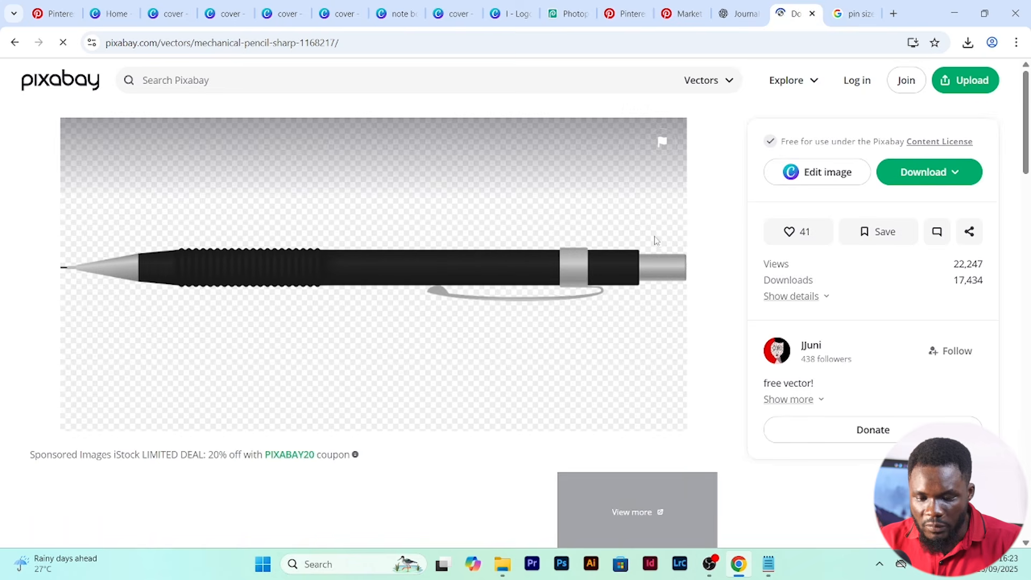
left_click(933, 177)
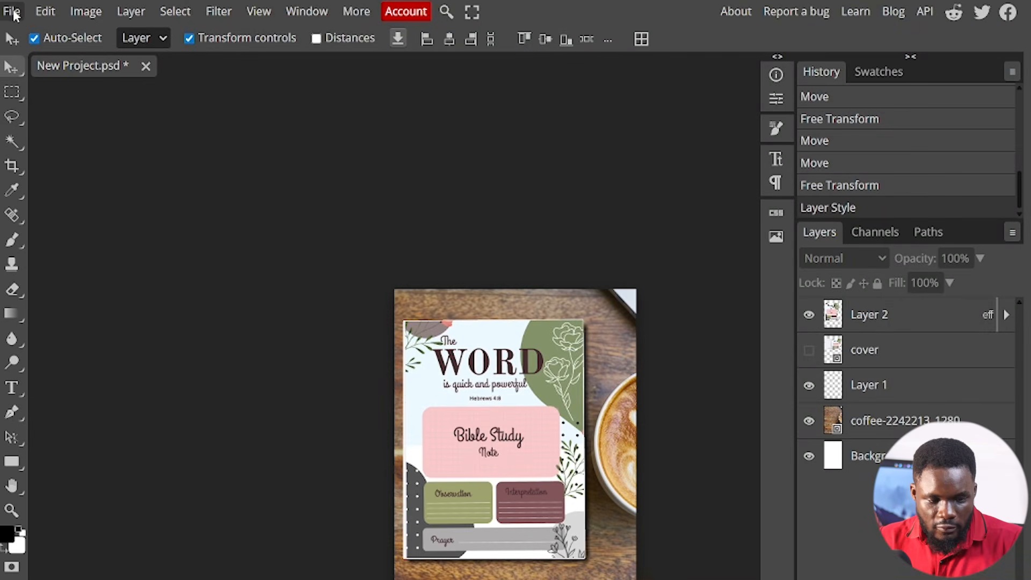
- In Photopea, place mechanical-pencil-1168217_1280, scaled to 53.16% and rotated 39.4°, across the cover's lower-left corner and the wood
left_click(12, 11)
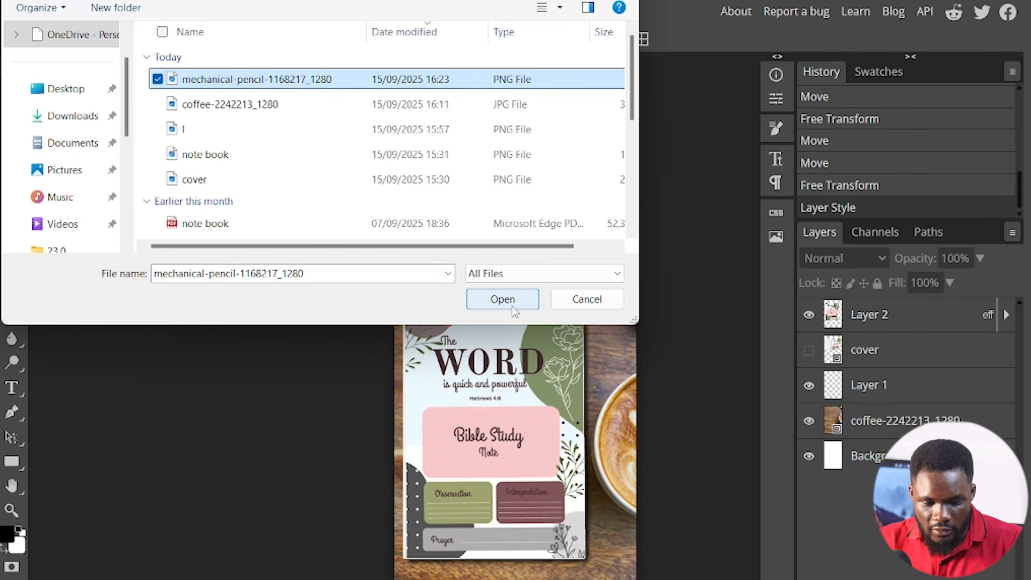
left_click(512, 304)
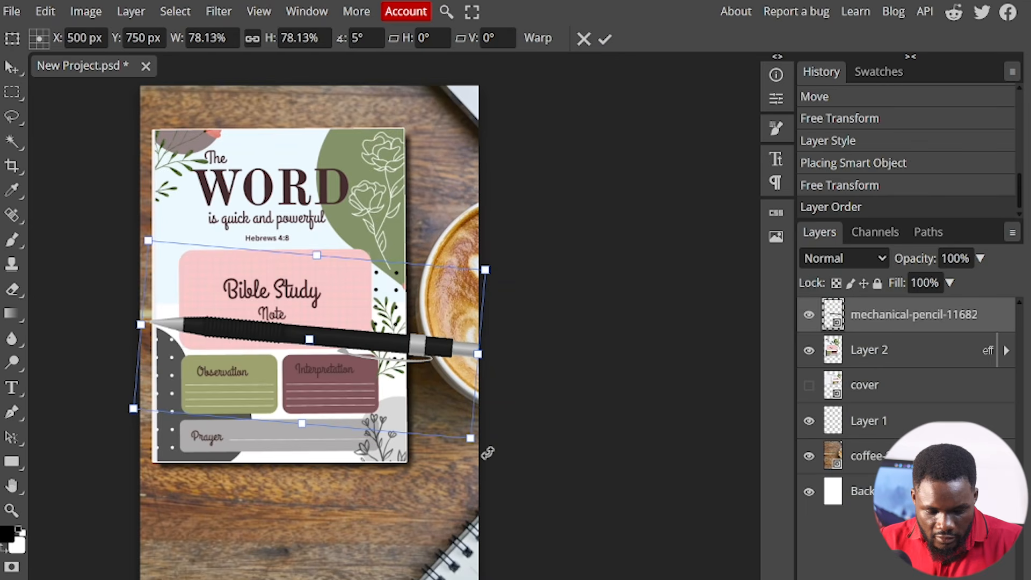
left_click_drag(487, 453, 478, 465)
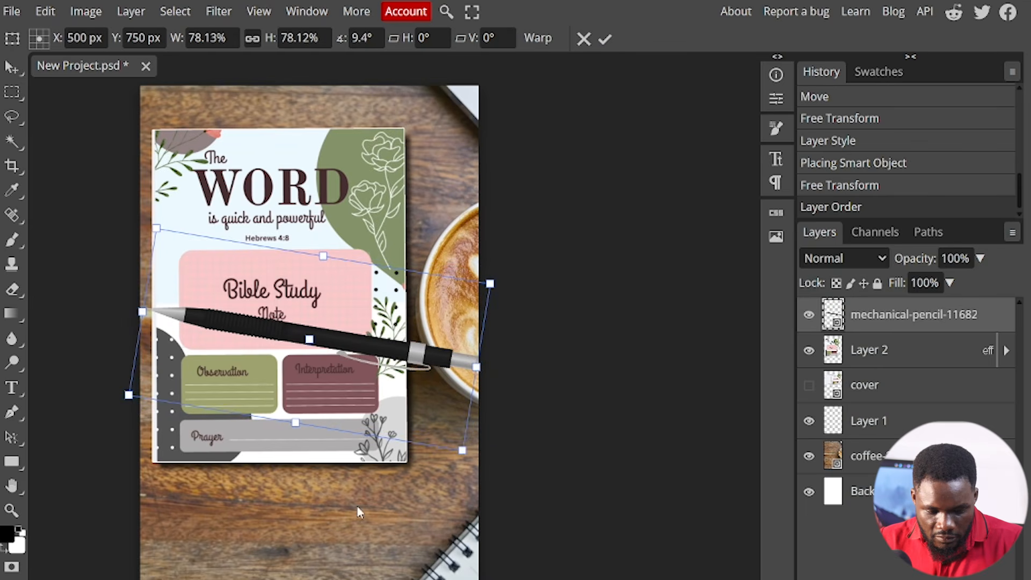
left_click_drag(343, 509, 149, 504)
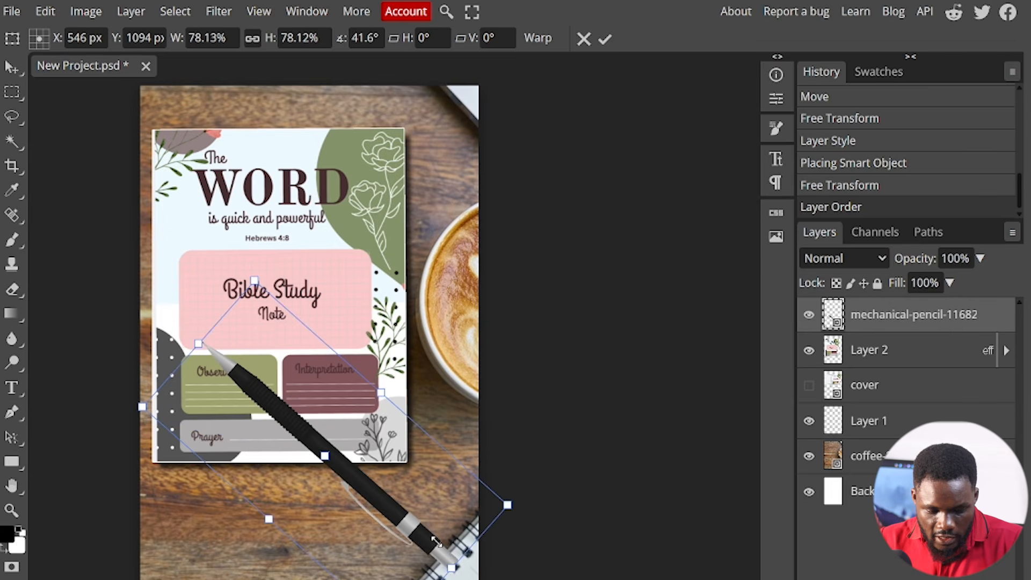
left_click_drag(436, 541, 402, 507)
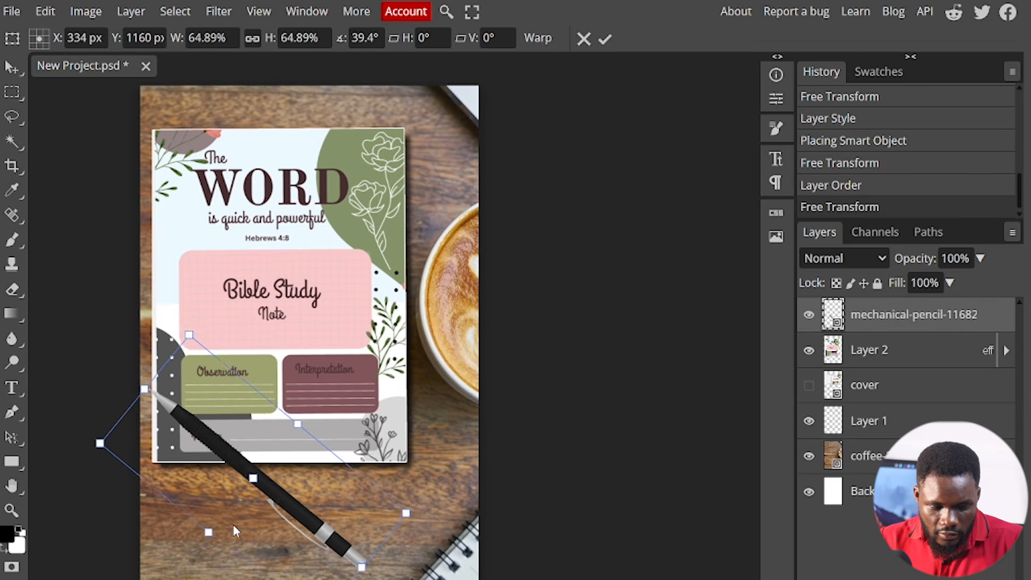
left_click_drag(234, 528, 245, 533)
left_click_drag(412, 523, 357, 511)
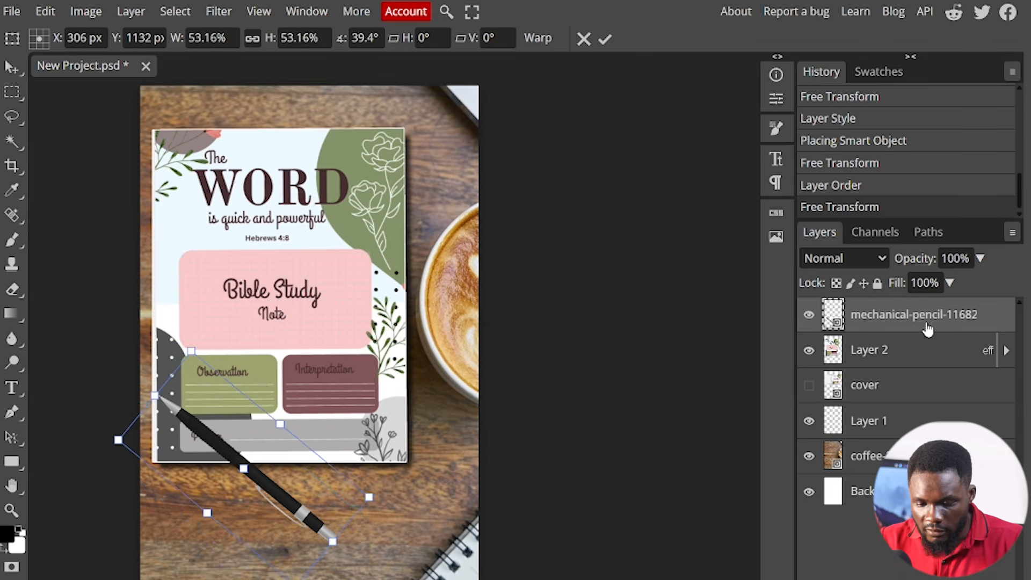
- Add a drop shadow to the mechanical pencil layer and place a duplicate of the pencil to its right
double_click(964, 318)
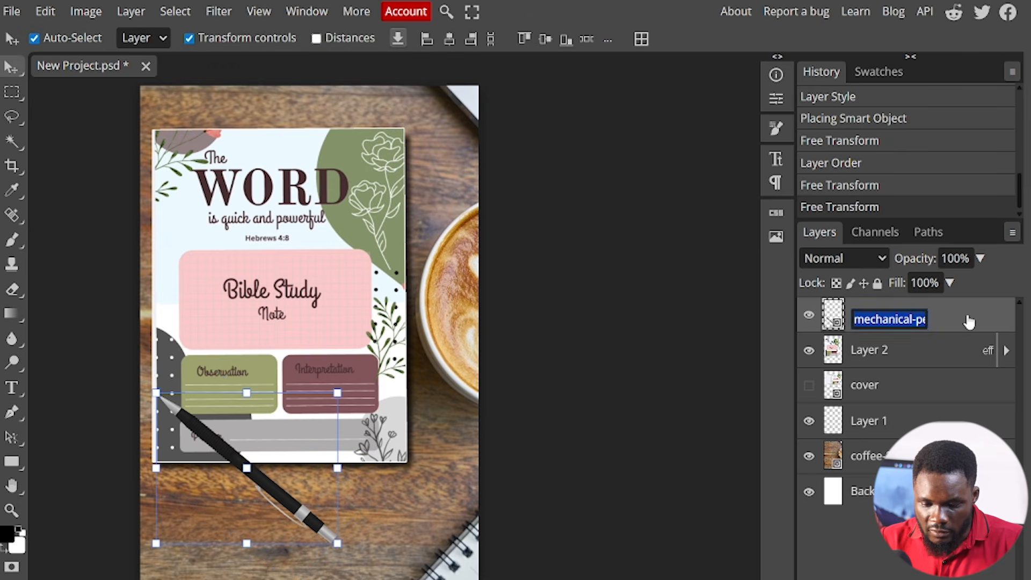
double_click(991, 327)
left_click(774, 453)
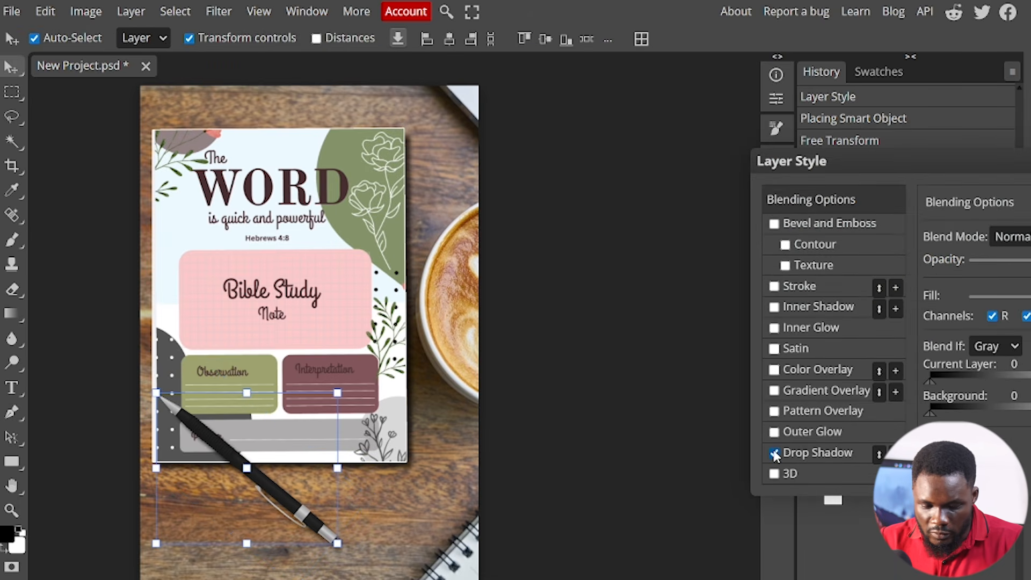
key("Return")
mouse_move(273, 482)
left_mouse_down()
mouse_move(289, 463)
mouse_move(314, 483)
left_mouse_up()
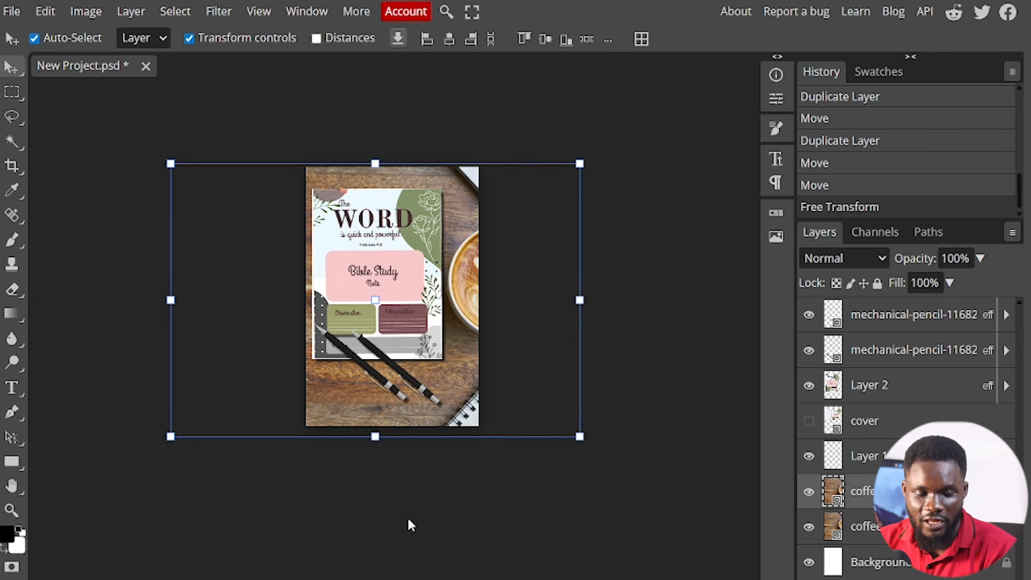
- Export the Pin design with the cover and two pencils as a PNG
left_click(14, 12)
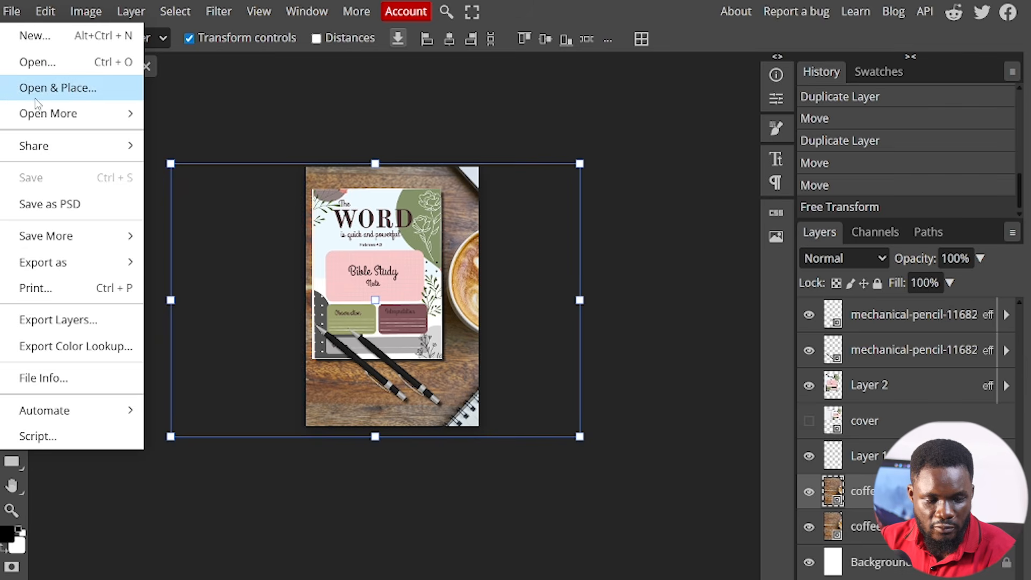
mouse_move(91, 273)
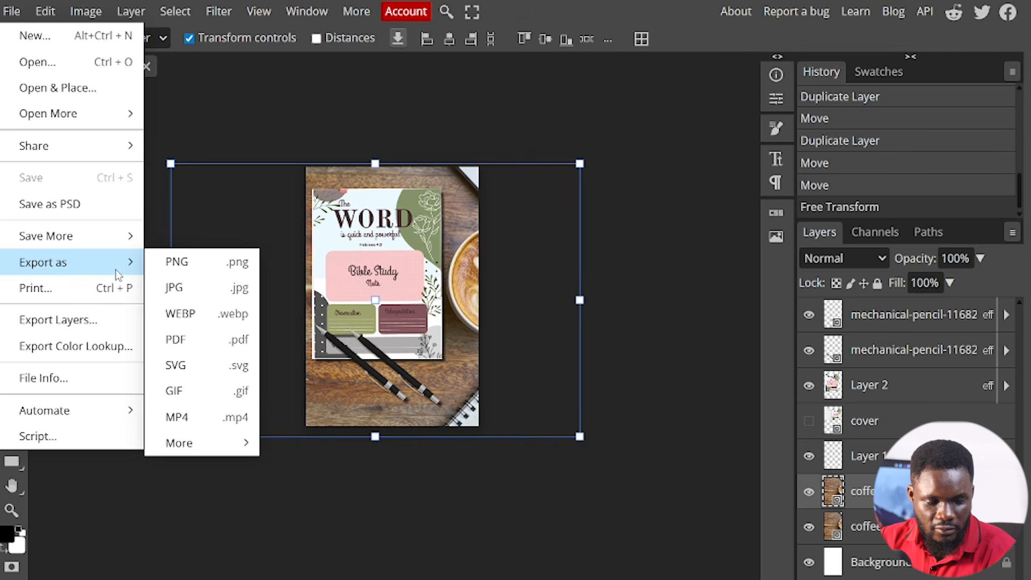
left_click(164, 266)
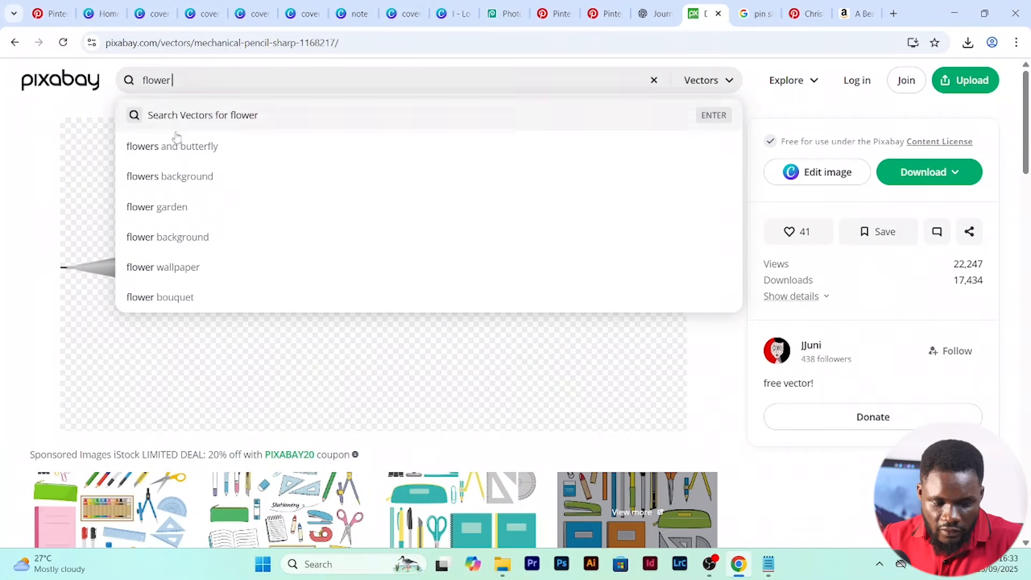
- On Pixabay, search vectors for "flowers background" and download the gold frame with green leaves
left_click(202, 176)
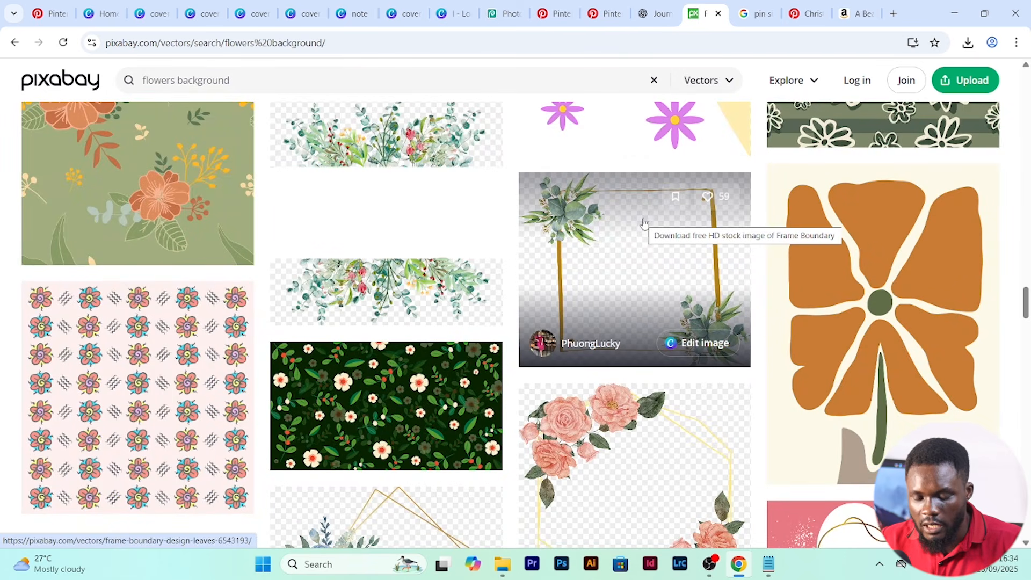
left_click(618, 235)
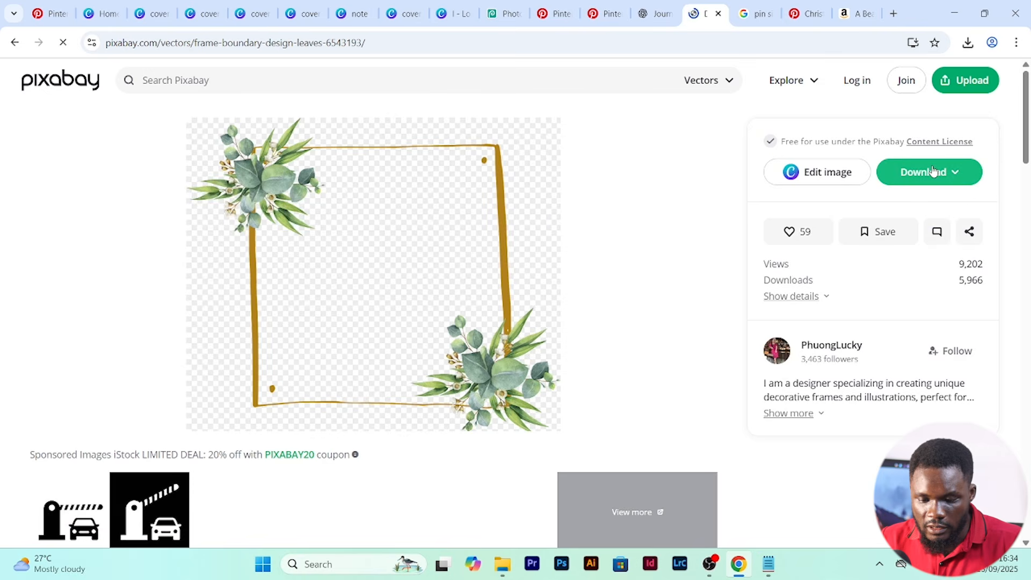
left_click(934, 172)
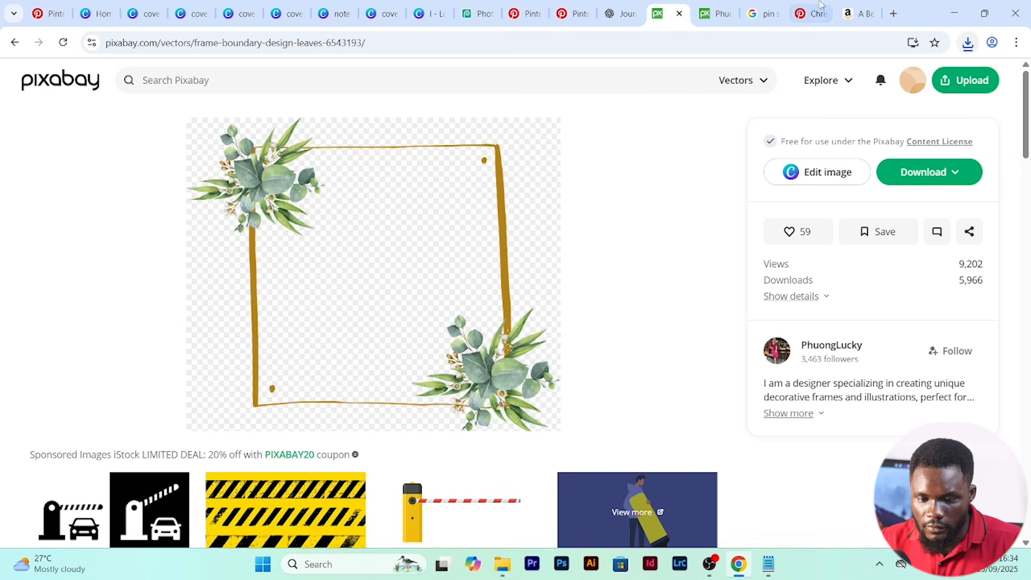
- Switch to Photopea and create a new 1000 x 1500 px project at 72 DPI with a white background
left_click(467, 14)
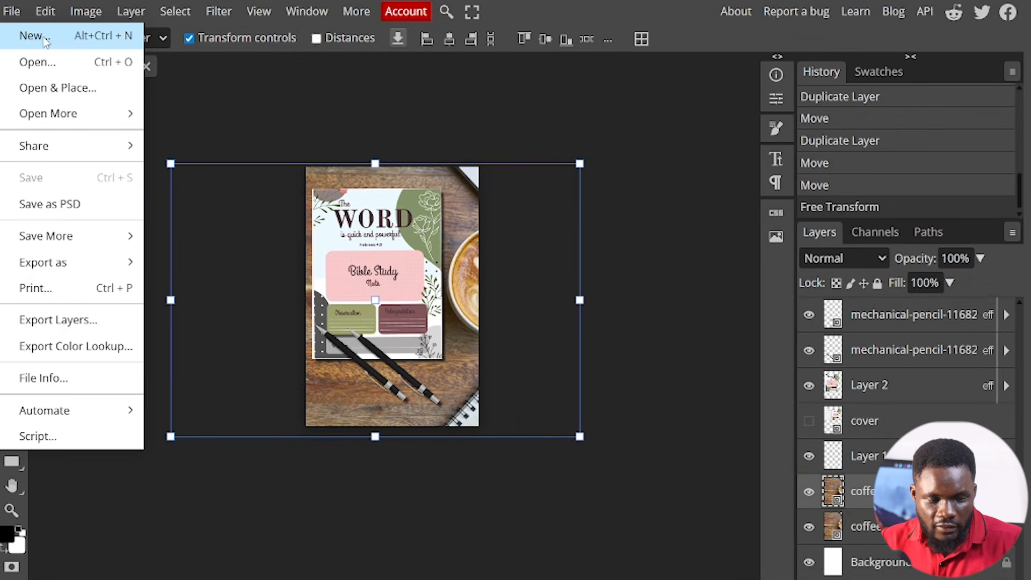
left_click(29, 34)
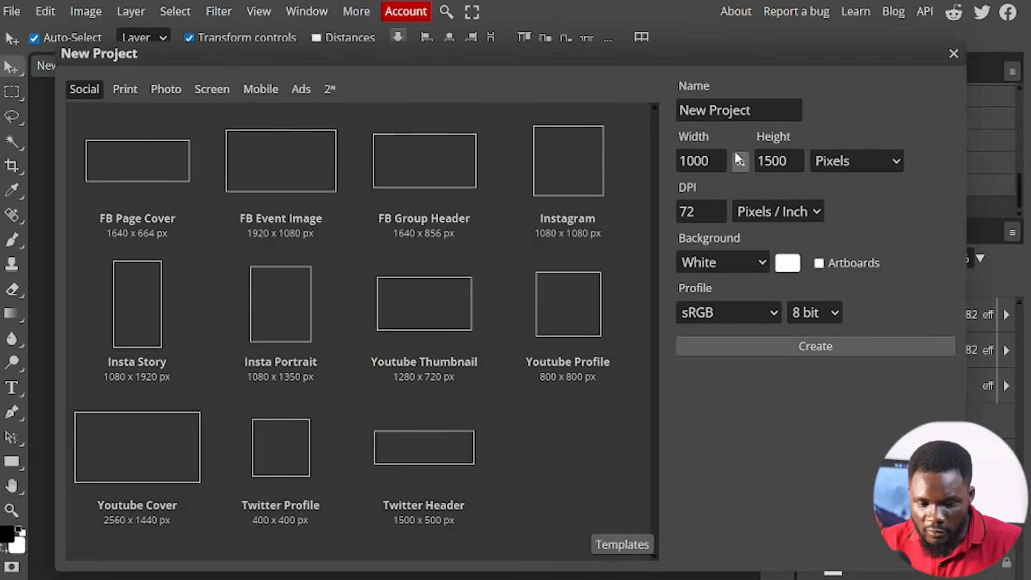
left_click(797, 168)
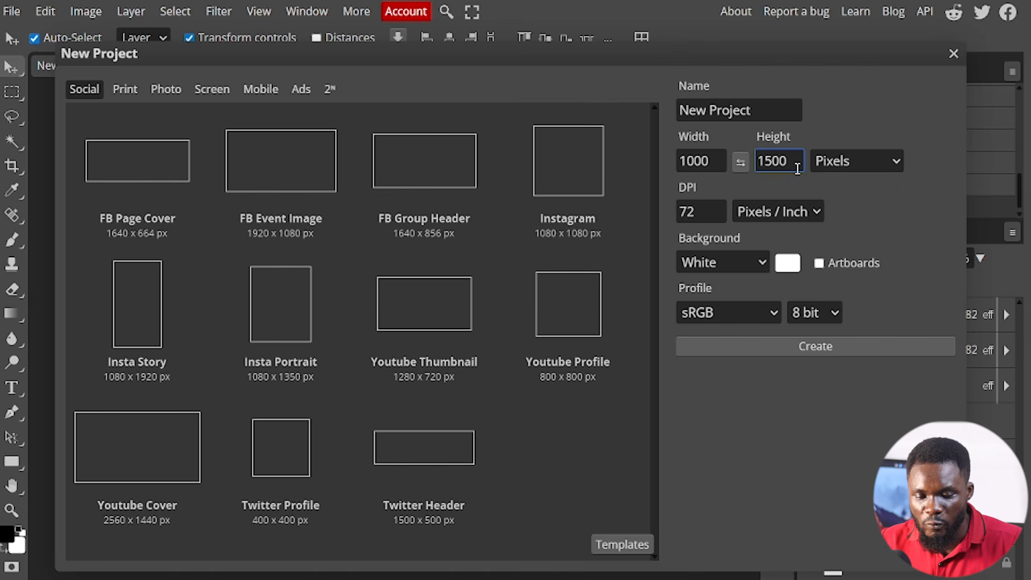
left_click(824, 351)
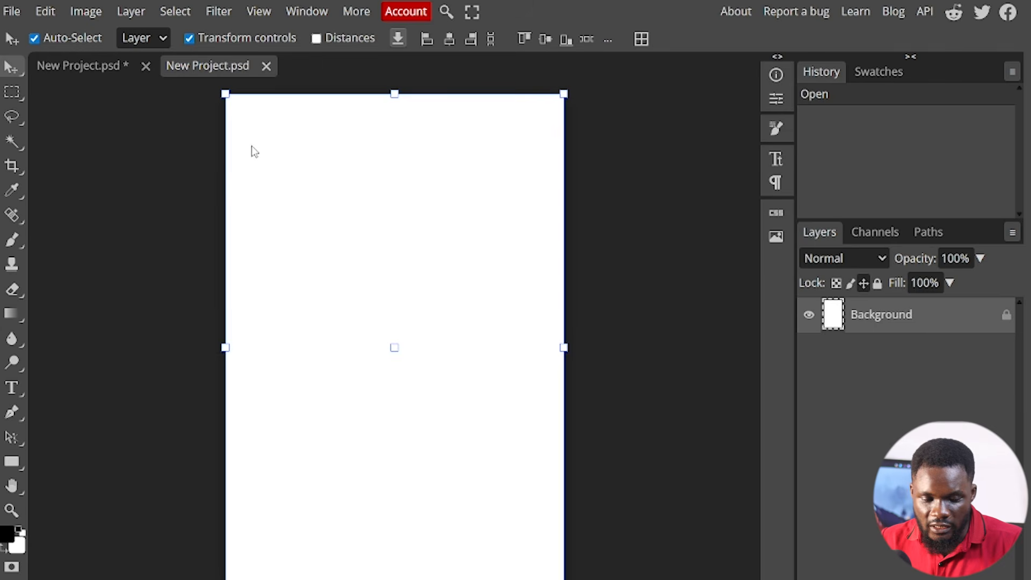
- Place the note book PNG on the new canvas, scaled to about 30% and moved to the left of centre
left_click(12, 11)
left_click(58, 88)
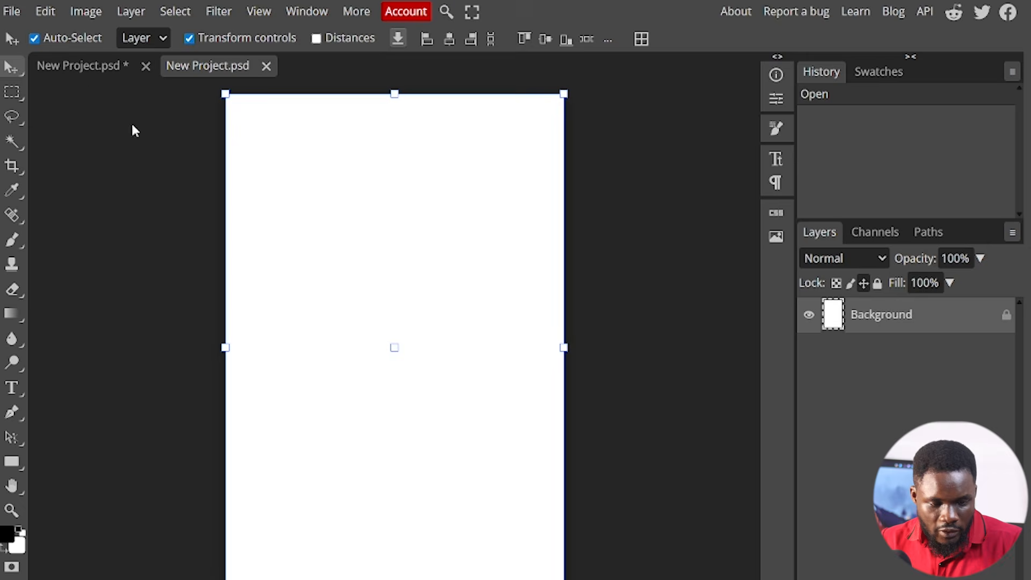
left_click(252, 63)
left_click(502, 299)
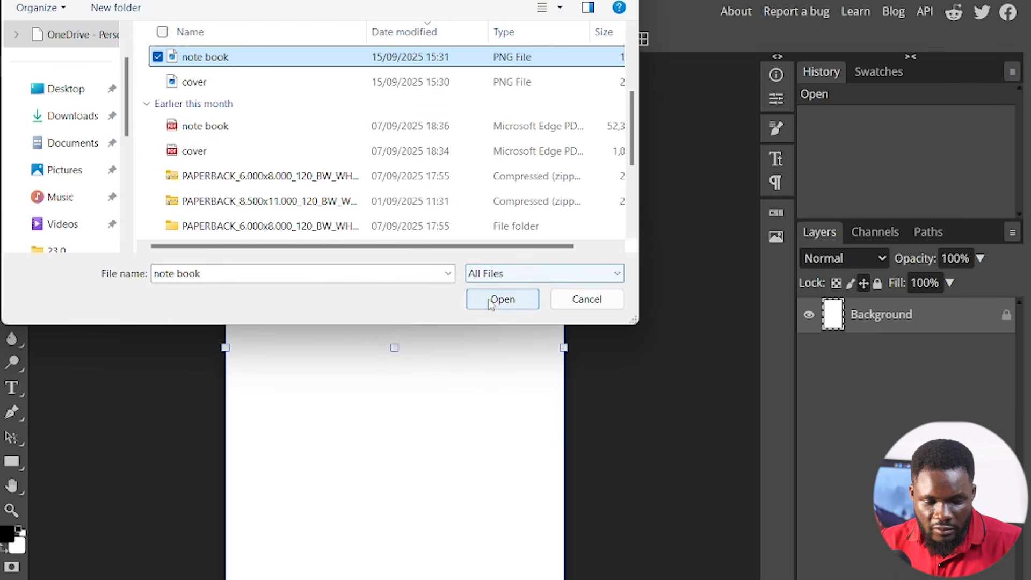
left_click_drag(344, 274, 275, 290)
key("Return")
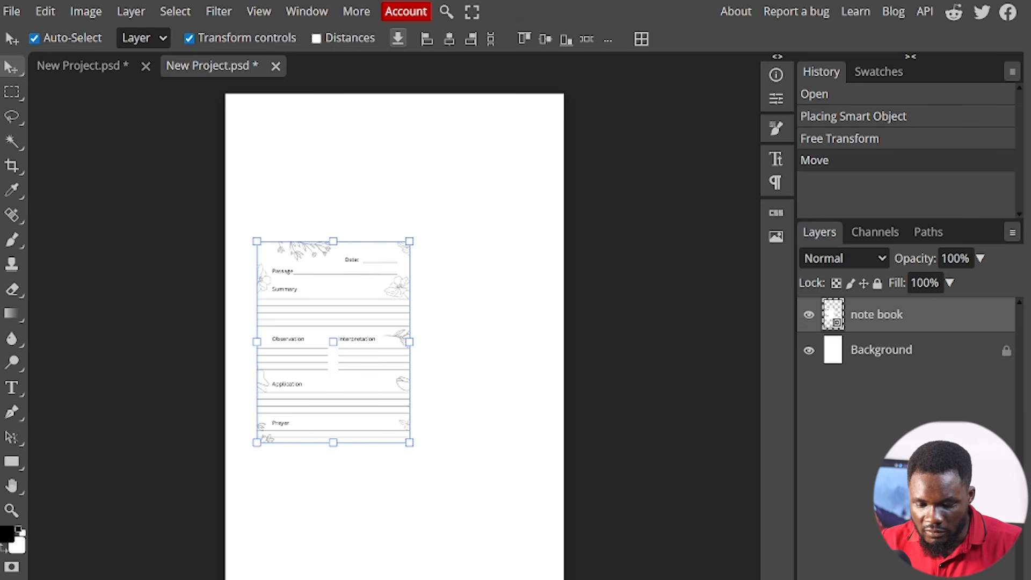
- Add a drop shadow to the note book layer with a 136° angle, a shorter distance, and a larger size
double_click(962, 322)
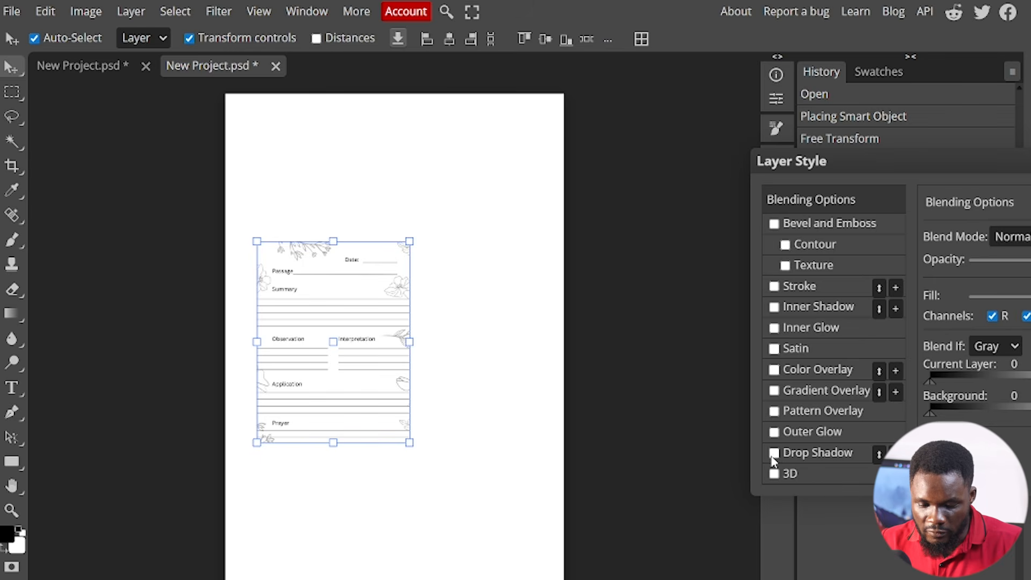
left_click(774, 454)
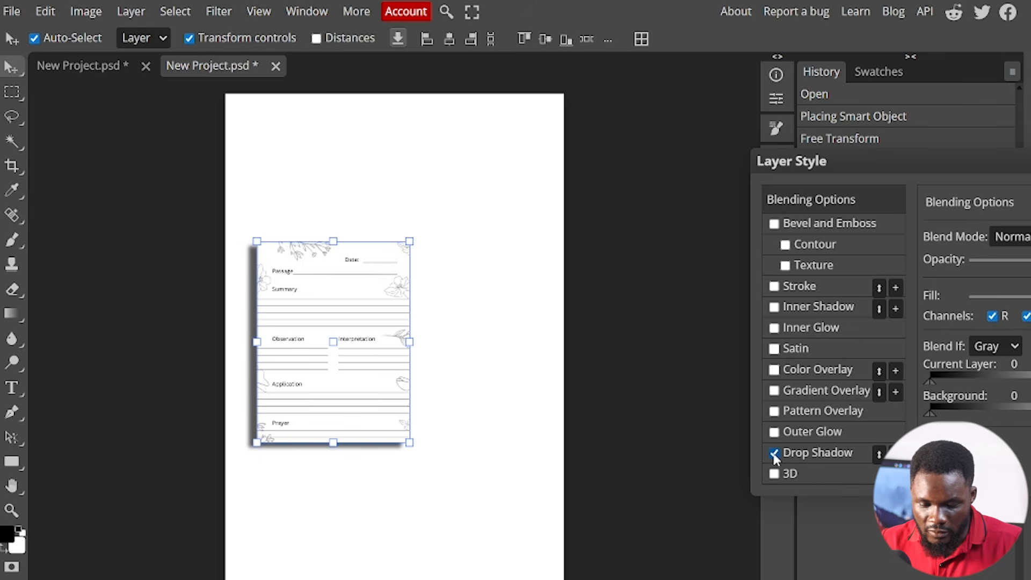
left_click(833, 451)
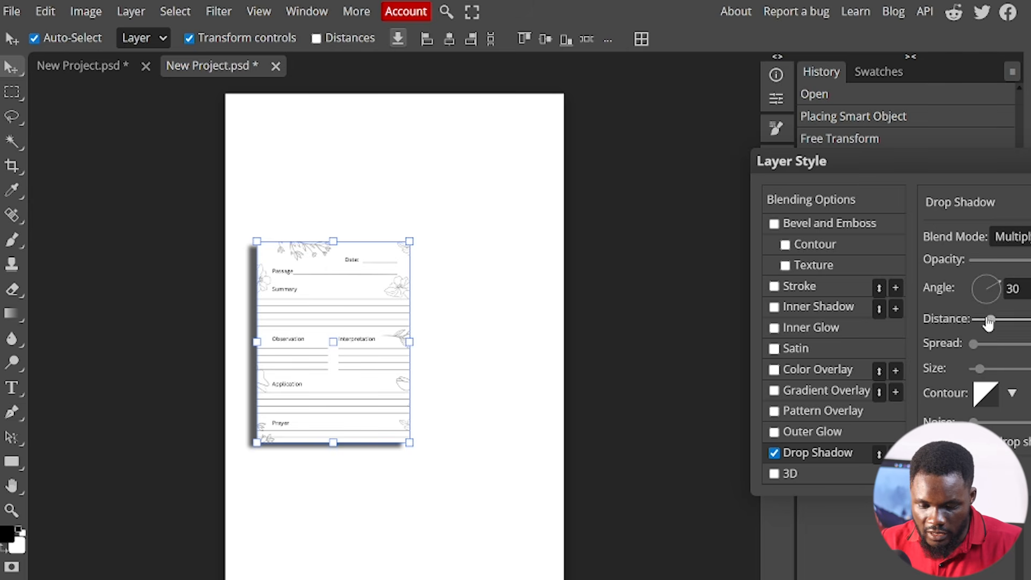
left_click_drag(993, 293, 977, 280)
left_click_drag(979, 370, 991, 370)
left_click_drag(991, 319, 986, 321)
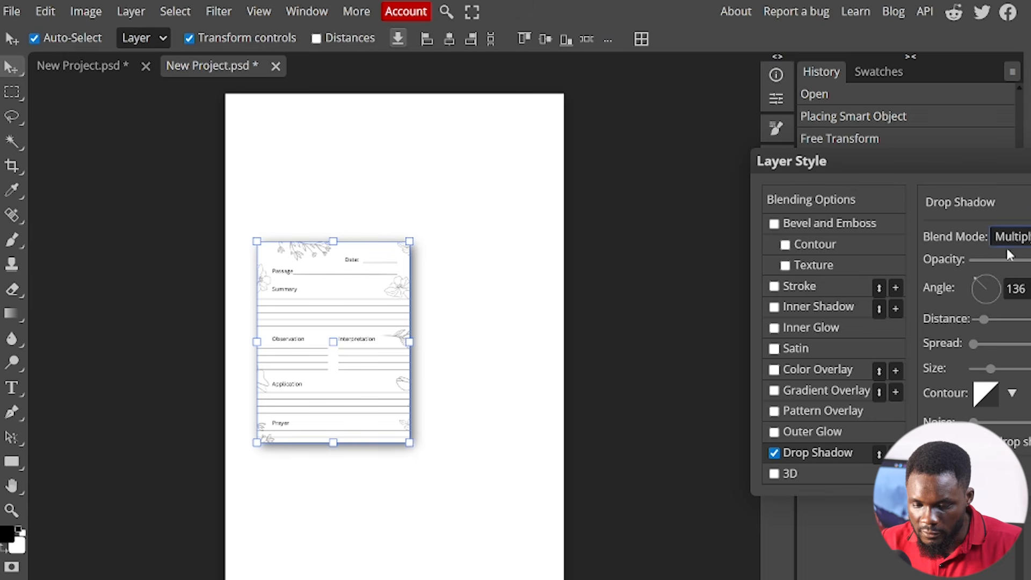
key("Return")
- Enlarge the note book page to fill most of the canvas and tilt it counter-clockwise
left_click(483, 233)
left_click(400, 247)
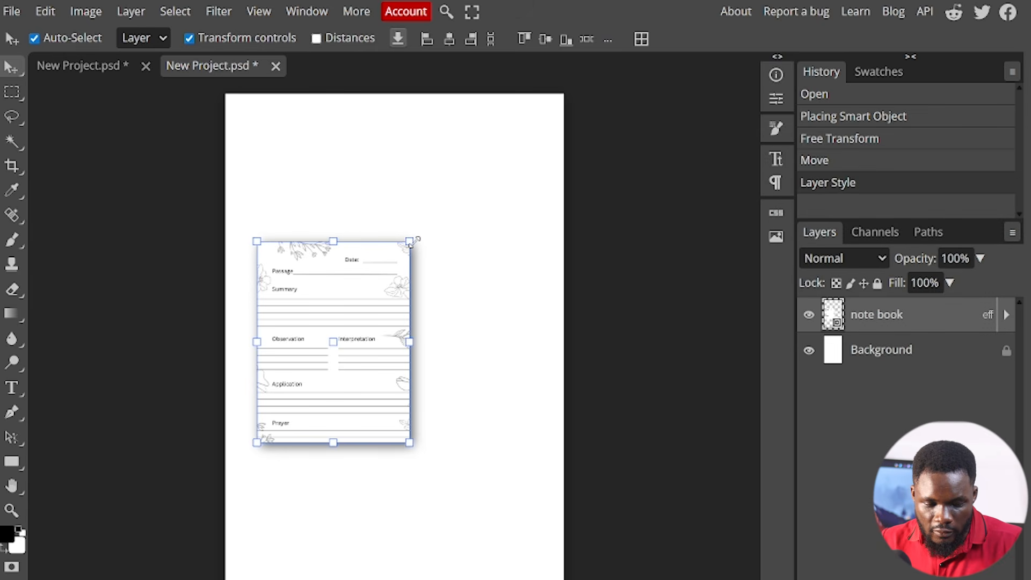
left_click_drag(415, 238, 465, 212)
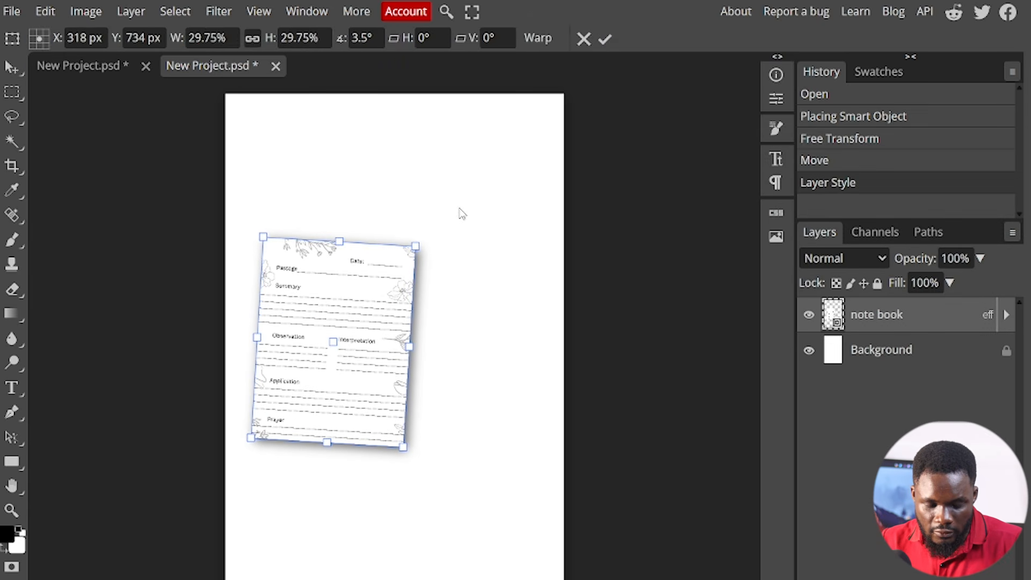
key("ctrl+z")
left_click_drag(410, 242, 497, 165)
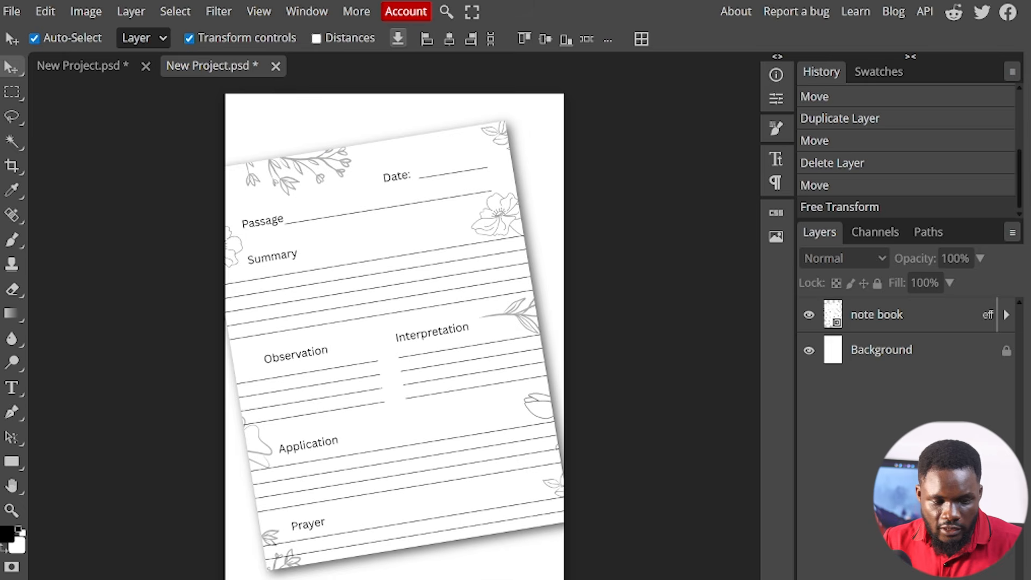
- Place frame-6543193_1280 above the note book layer and move it over the upper part of the page
left_click(12, 11)
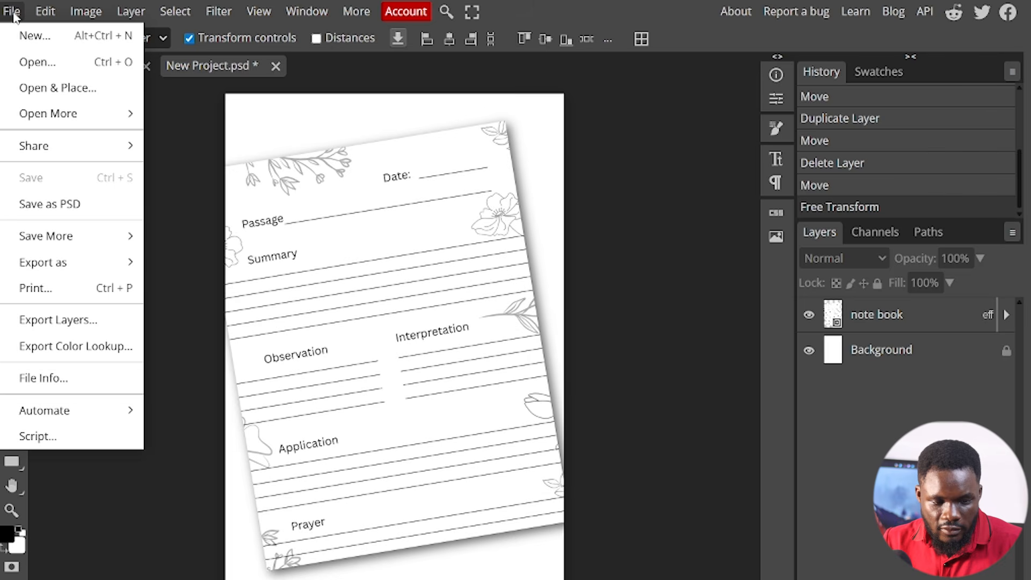
left_click(82, 99)
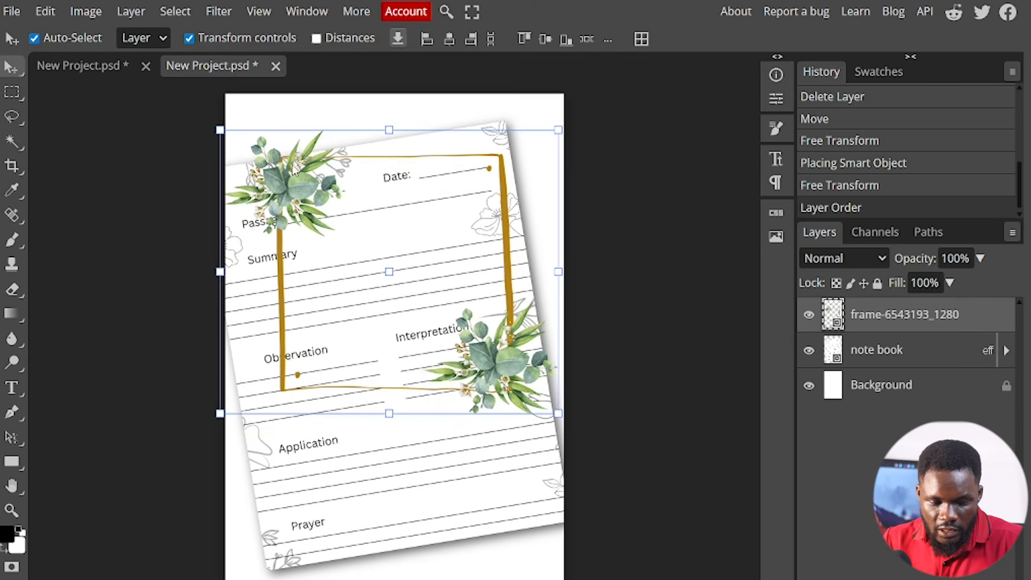
left_click_drag(455, 384, 442, 341)
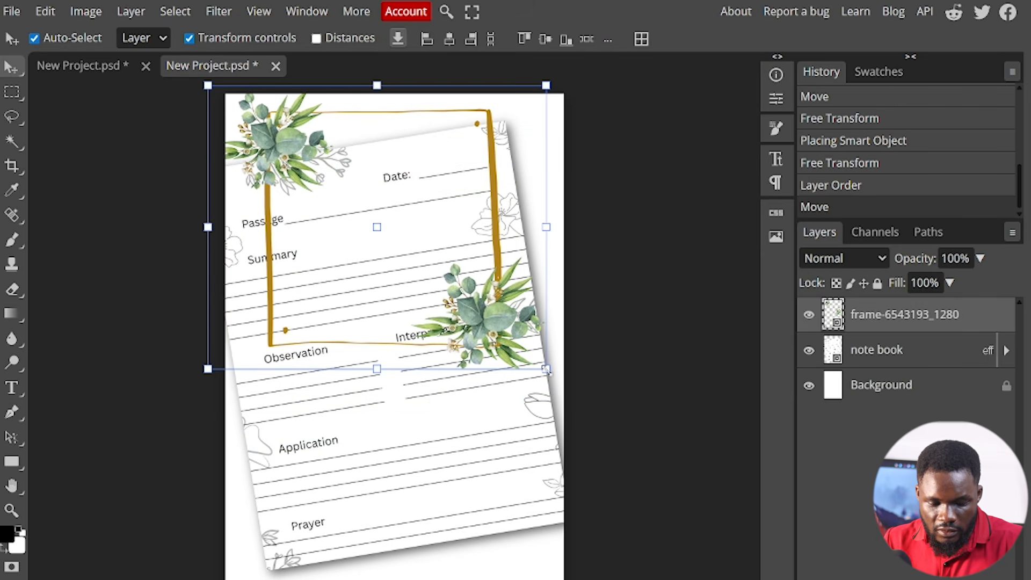
- Scale the frame-6543193_1280 layer to about 143.5%, move it up and left, and place it beneath the note book layer
left_click_drag(546, 369, 806, 579)
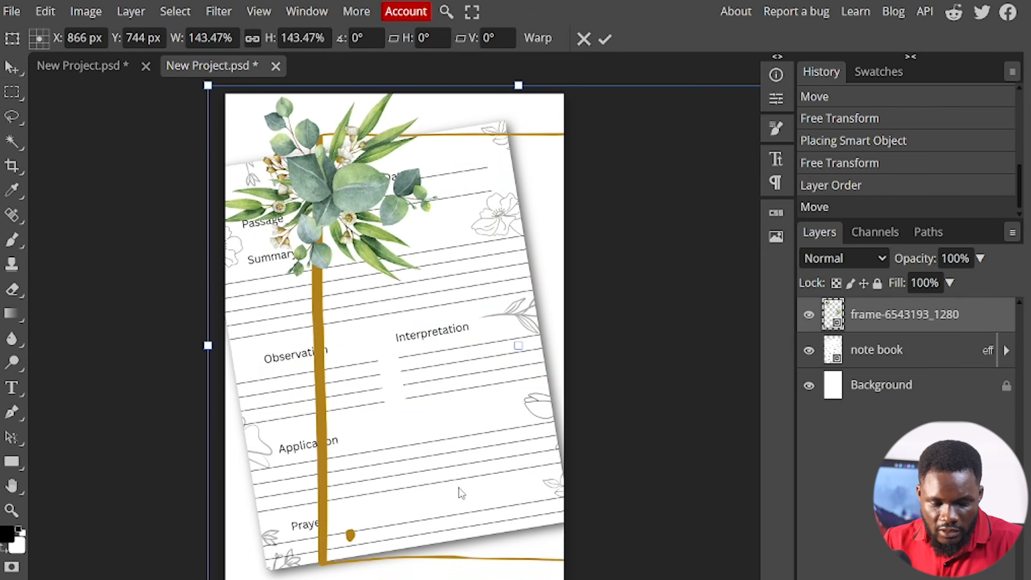
left_click_drag(539, 430, 504, 414)
left_click_drag(908, 316, 929, 365)
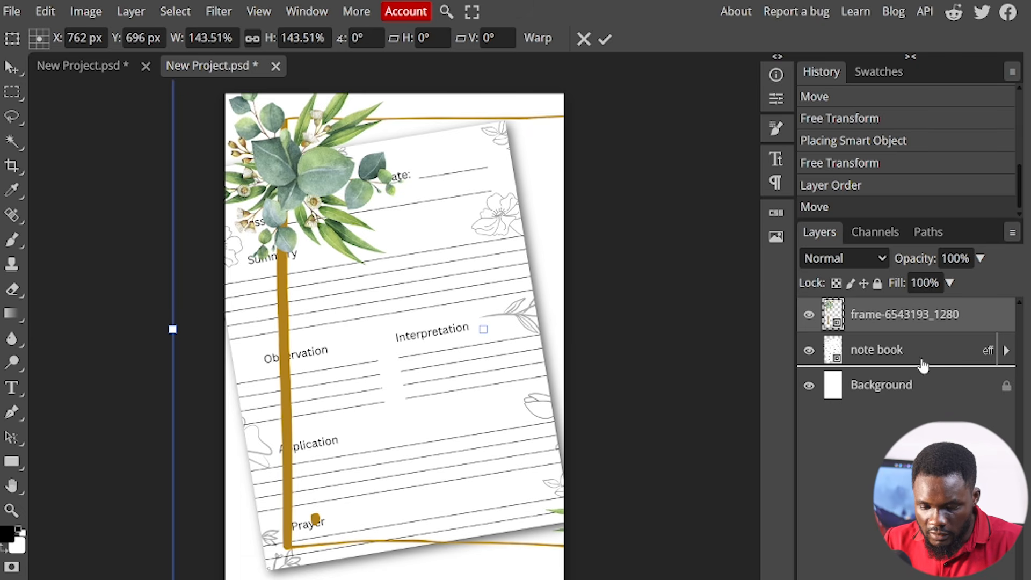
left_click_drag(672, 382, 691, 370)
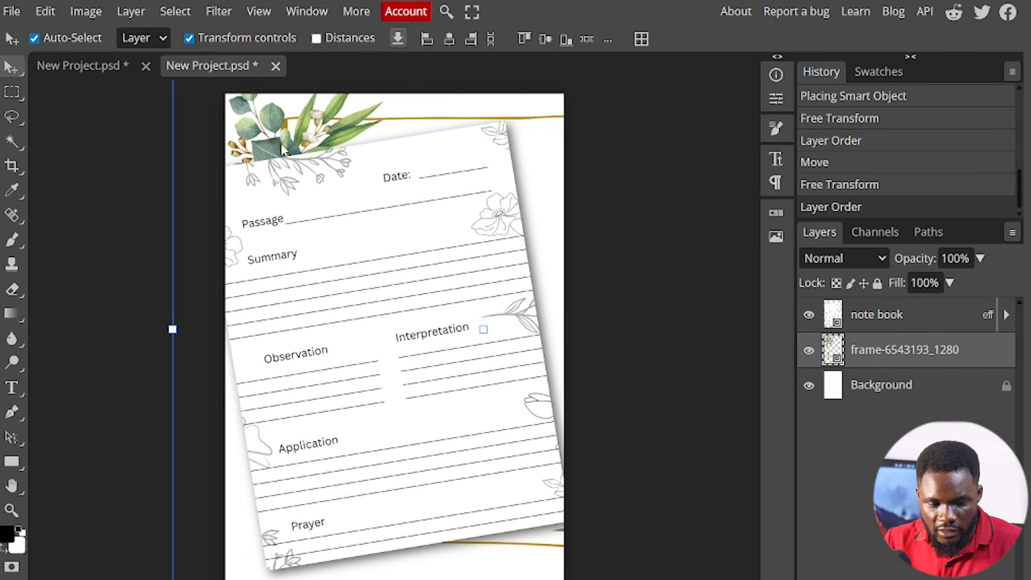
- Duplicate the frame-6543193_1280 layer and move the copy to the left and slightly down
right_click(908, 350)
left_click(923, 230)
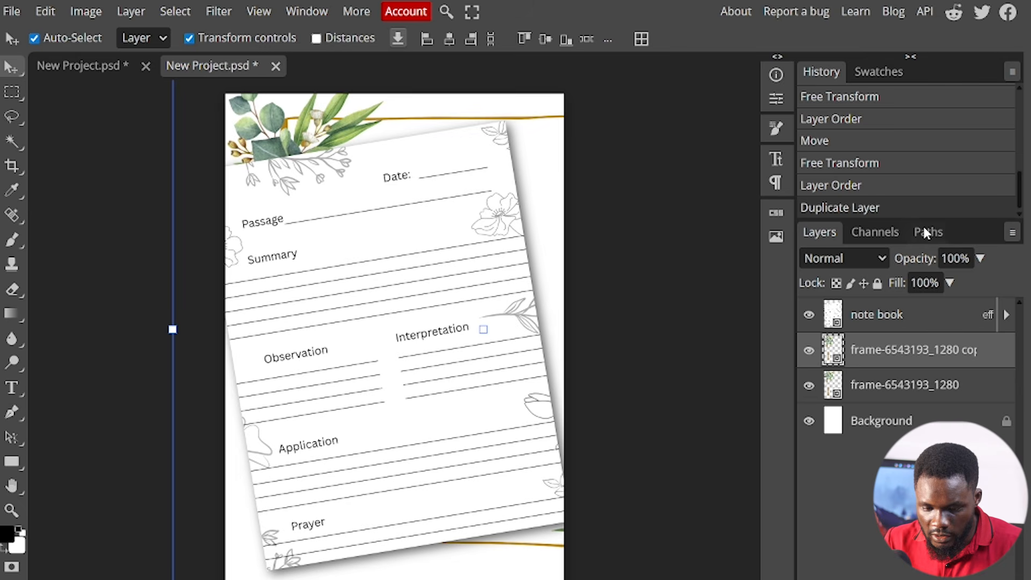
left_click_drag(262, 134, 107, 182)
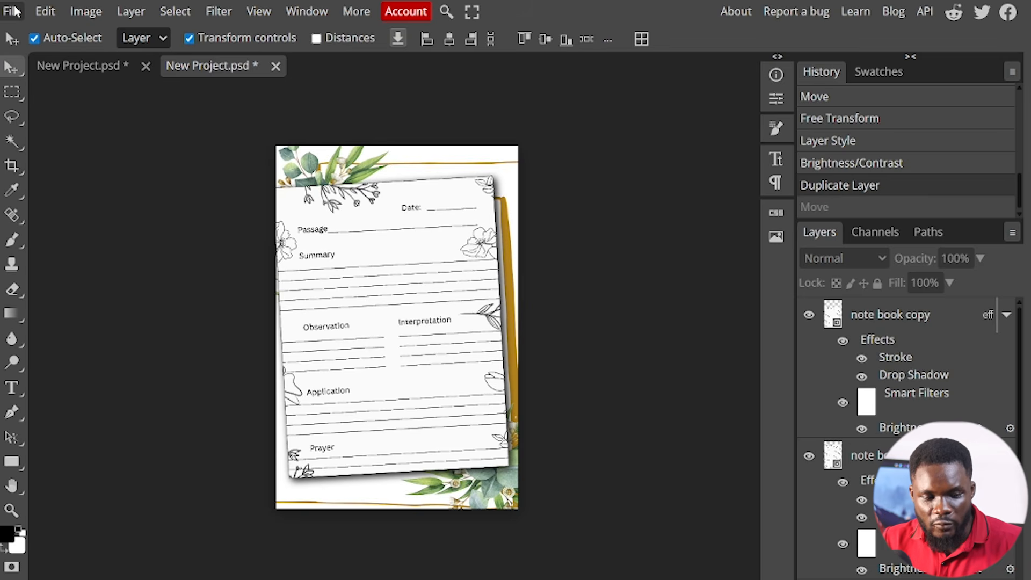
- Export the finished note book page design as a PNG file
left_click(14, 11)
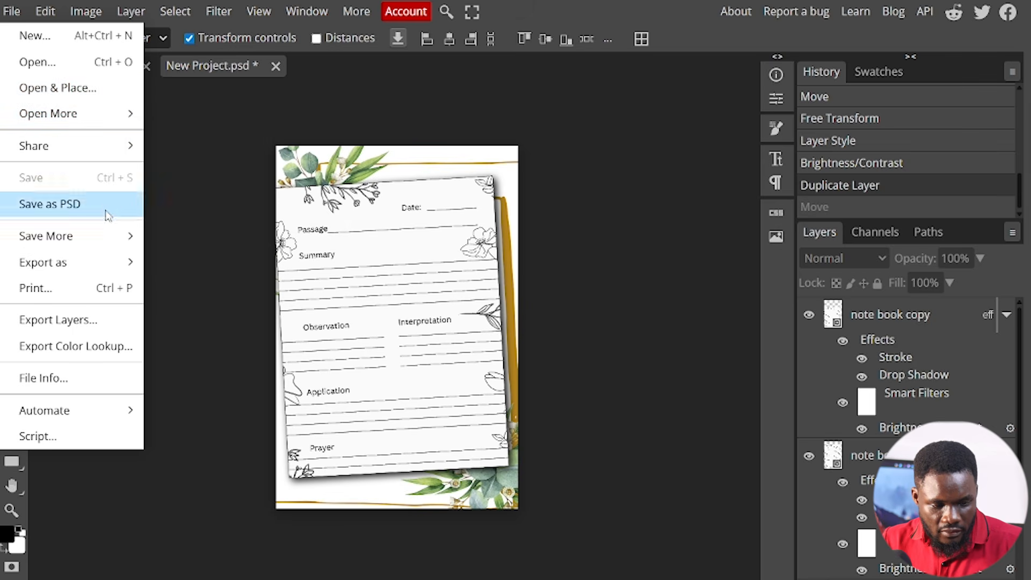
mouse_move(115, 264)
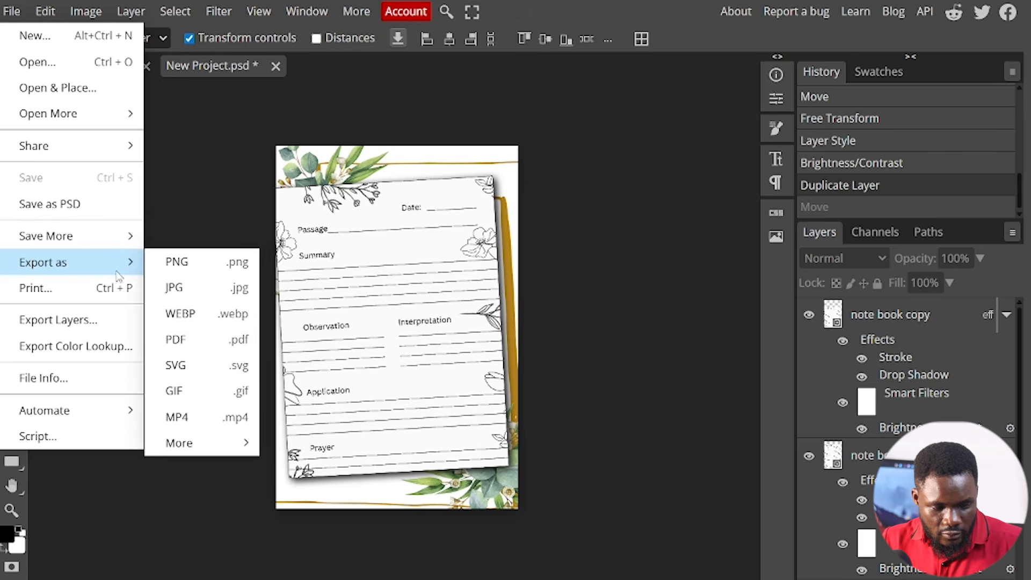
left_click(181, 268)
left_click(602, 299)
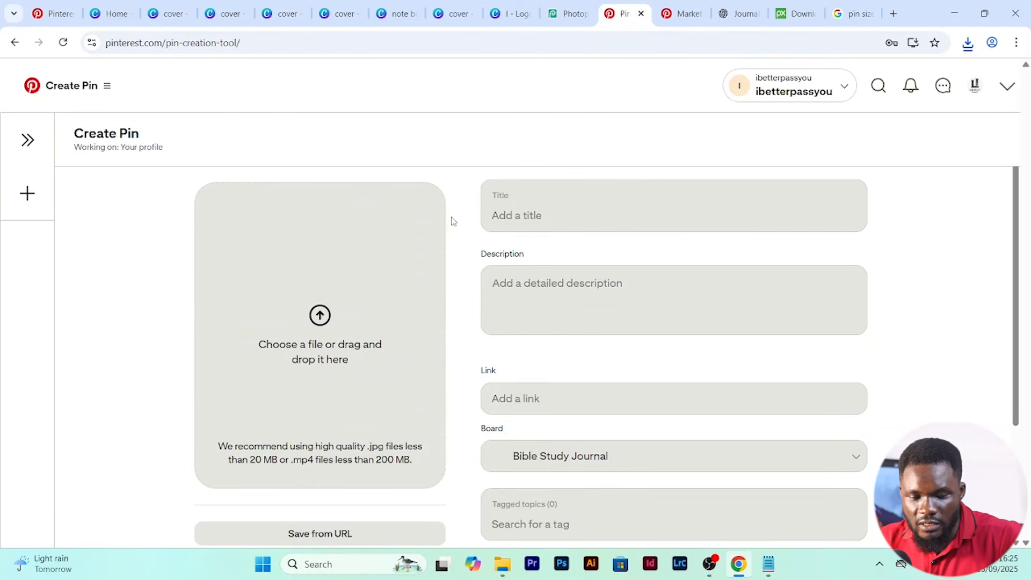
- On Pinterest's Create Pin page, upload the New Project PNG from Downloads as the Pin image and open the title for editing
left_click(320, 318)
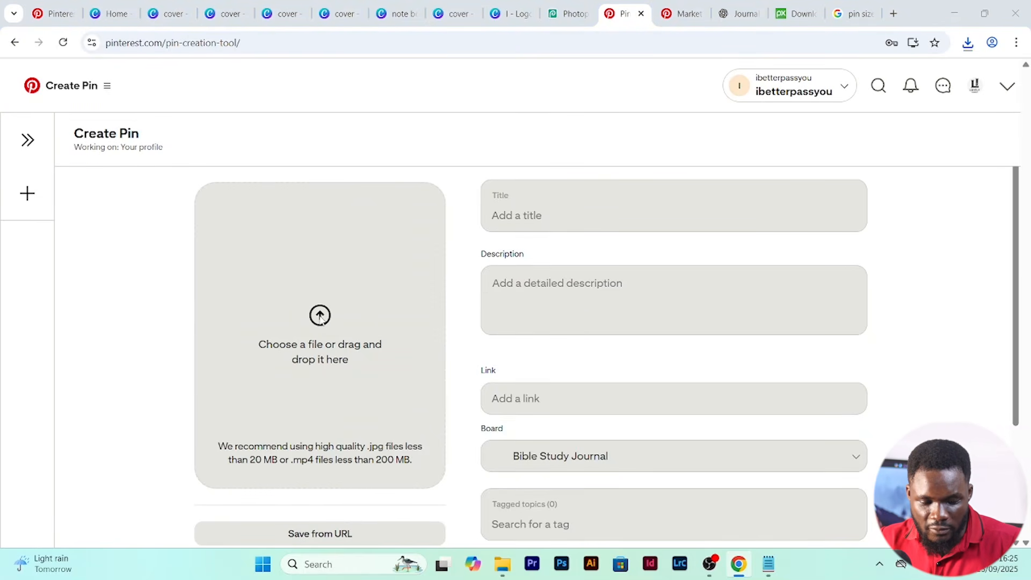
left_click(209, 124)
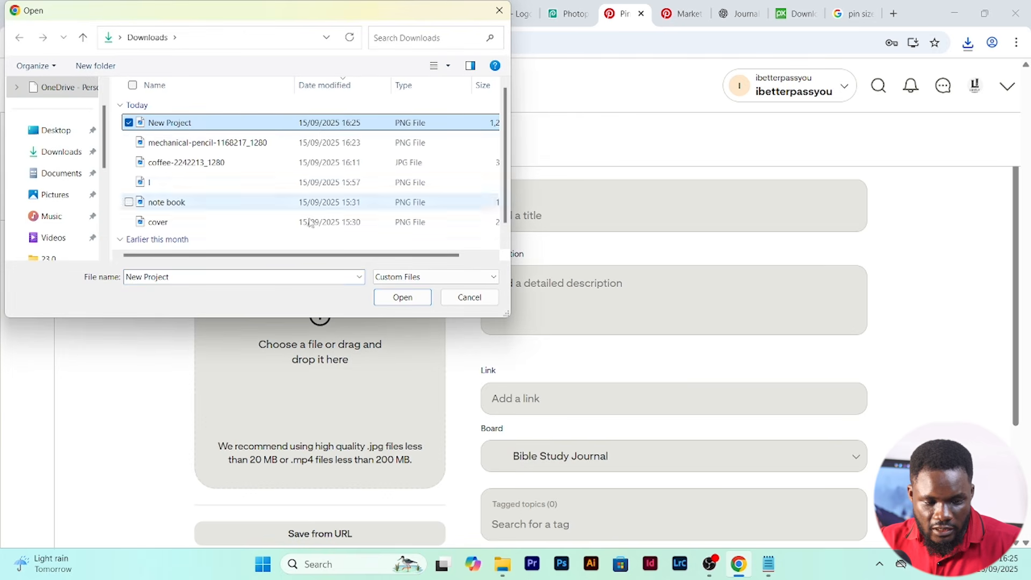
left_click(386, 303)
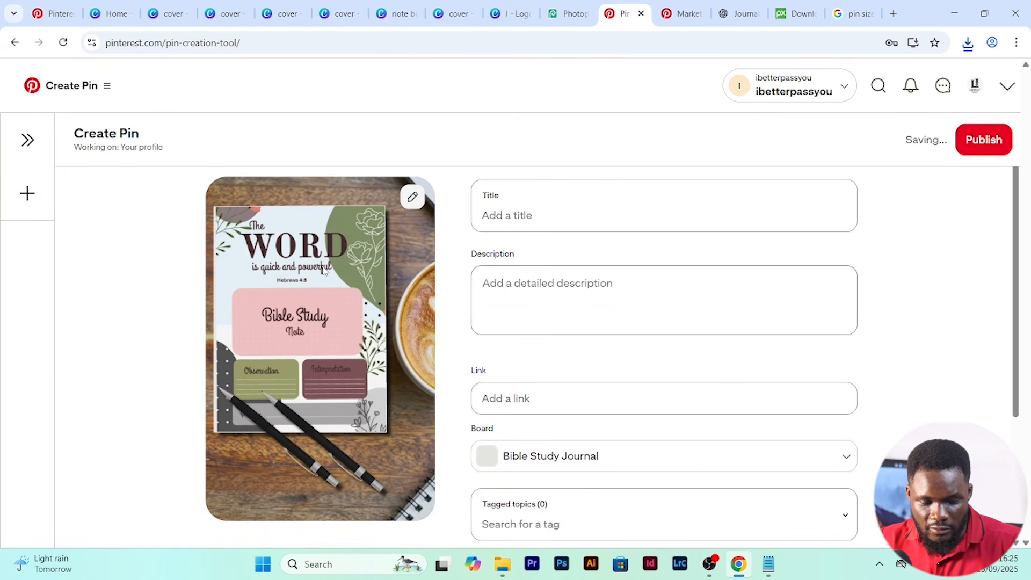
left_click(554, 221)
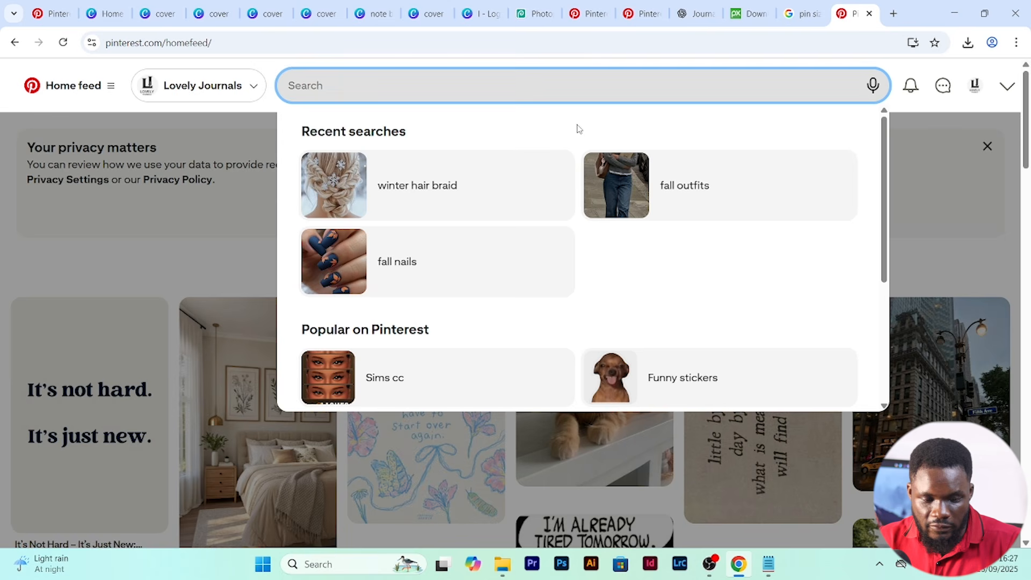
- Search Pinterest for "bible journals" and browse the matching Pins
type("bibl")
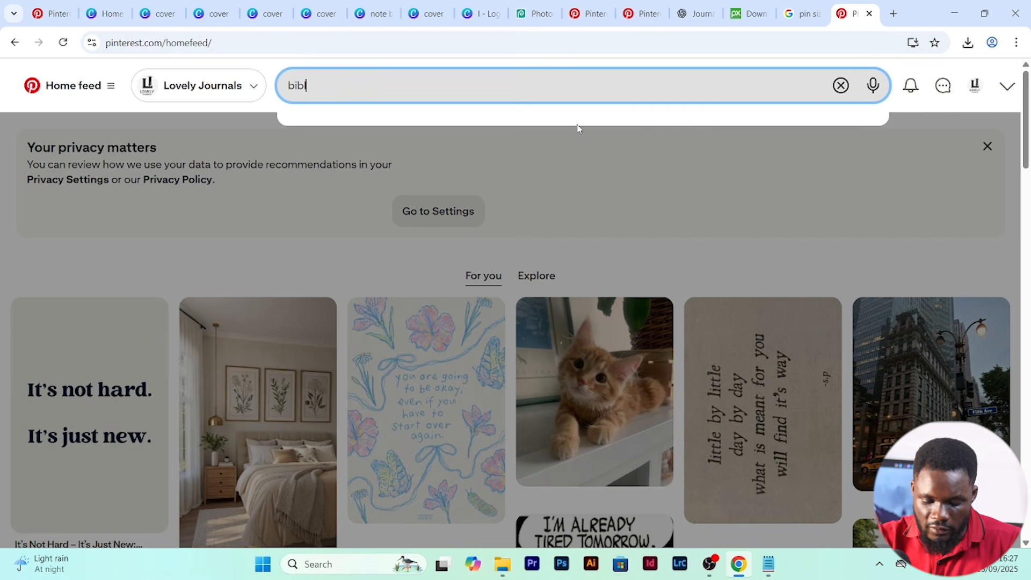
type("e journals")
key("Return")
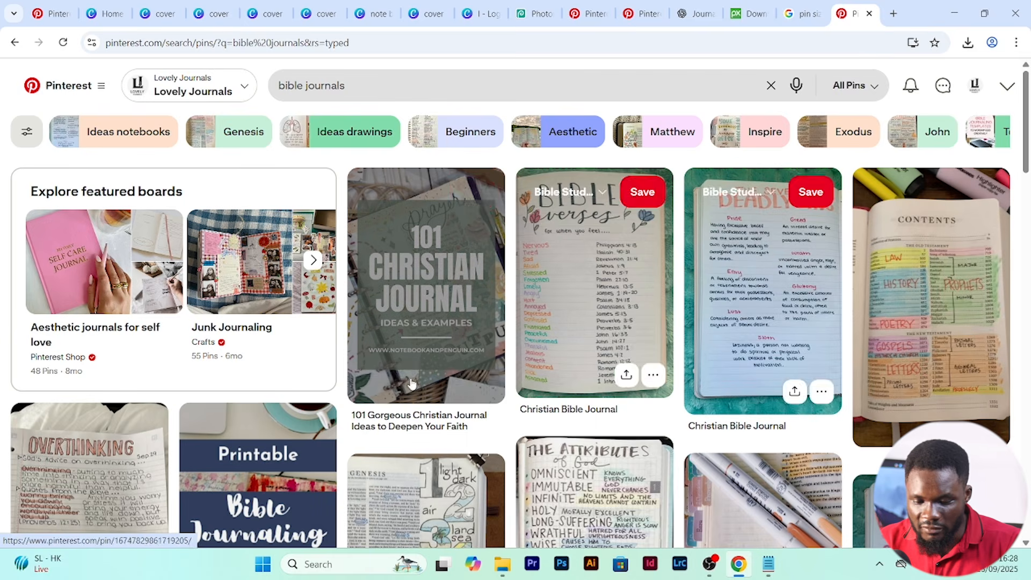
scroll(355, 301, "down", 5)
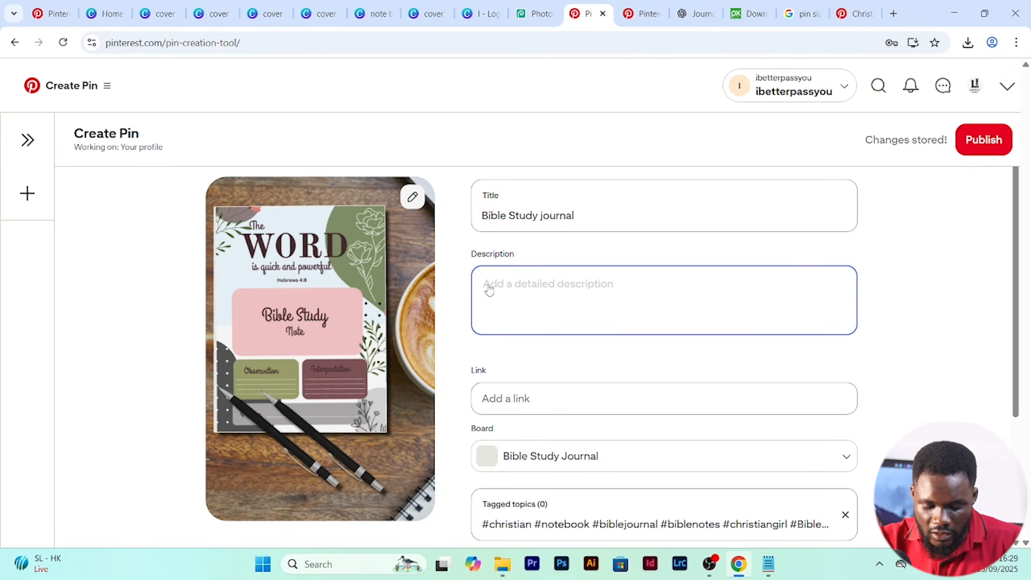
- Describe the Pin as "A Christian Bible study journal for your church sermon note, for person bible study and prayer time. Beatiful christian gift idea"
type("A Christian Bible study jou")
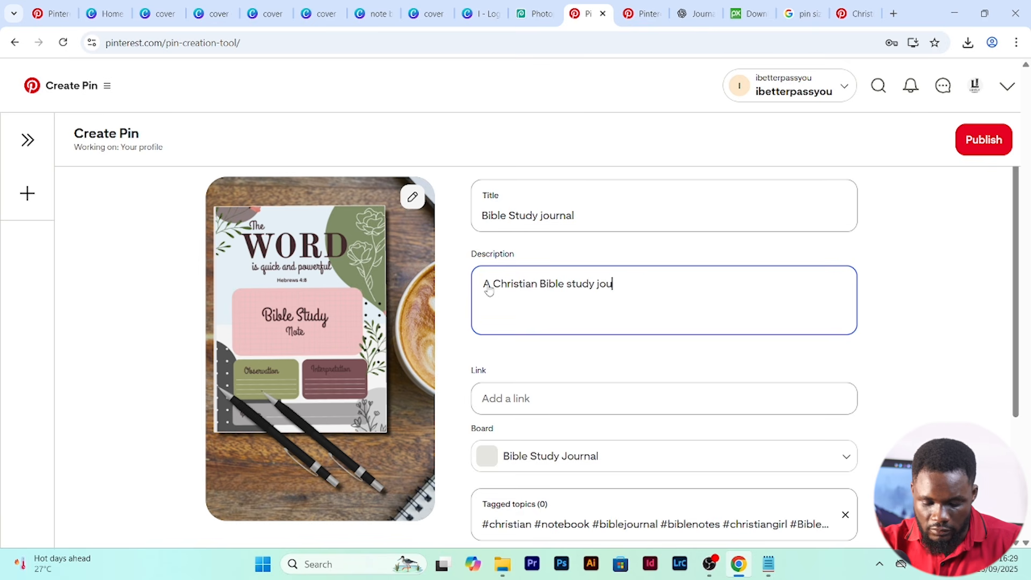
type("ch")
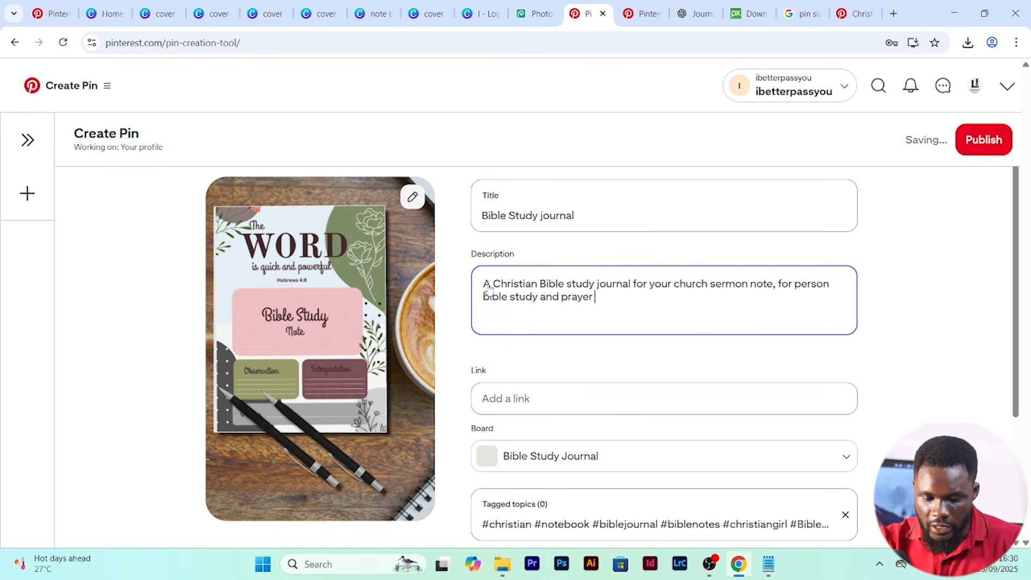
type(". ")
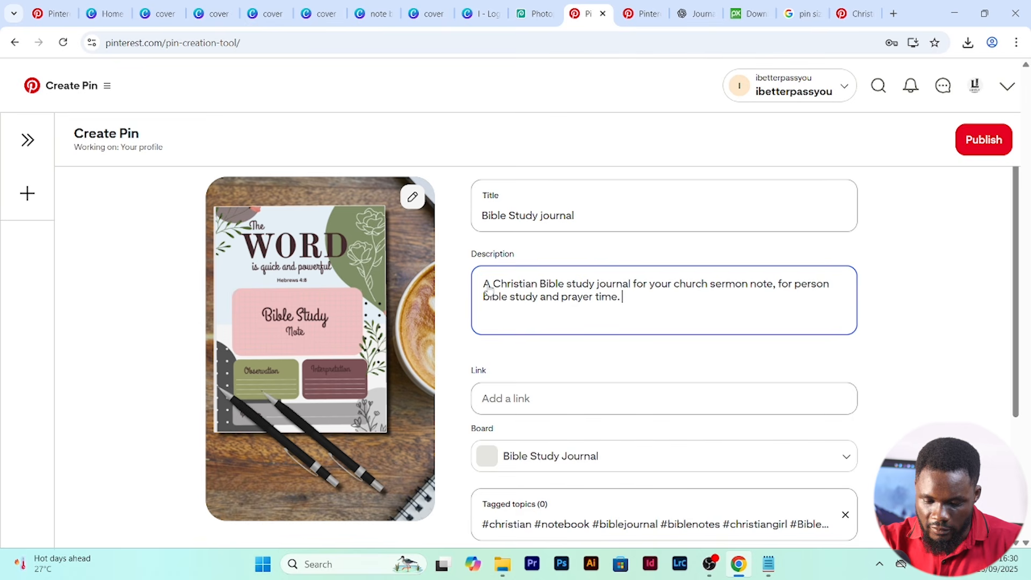
type("Beatiful christian gift idea")
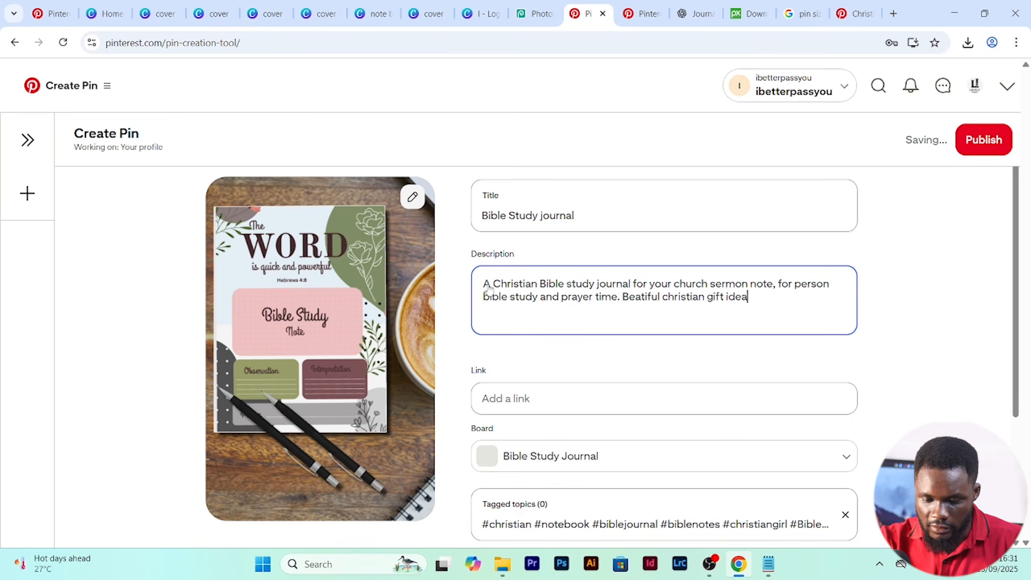
- Open the Christian Bible Journal Pin showing Bible verses for feelings and copy the hashtags from its description
scroll(537, 323, "down", 3)
left_click(540, 344)
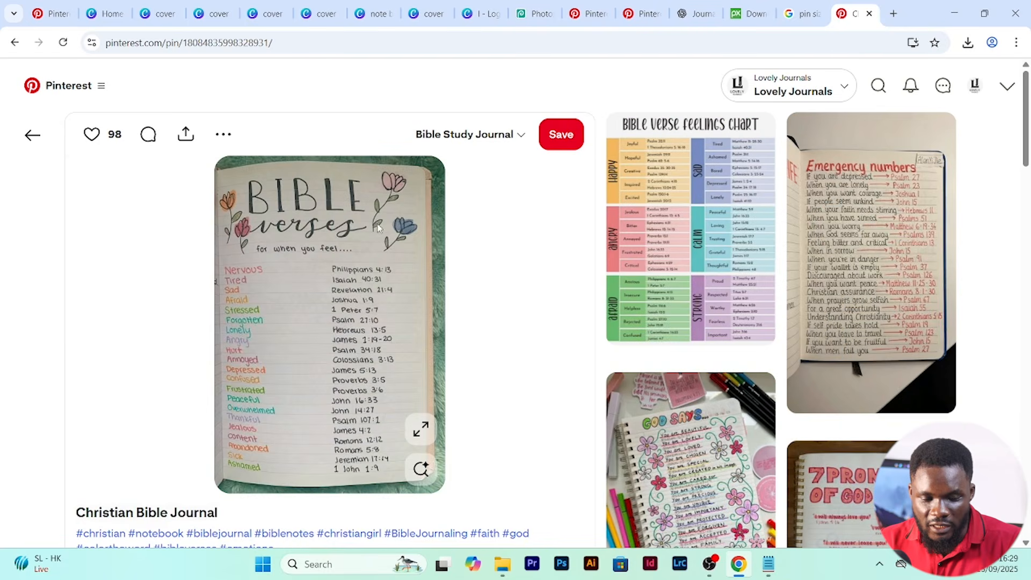
scroll(456, 273, "down", 5)
scroll(381, 278, "up", 5)
scroll(388, 291, "down", 5)
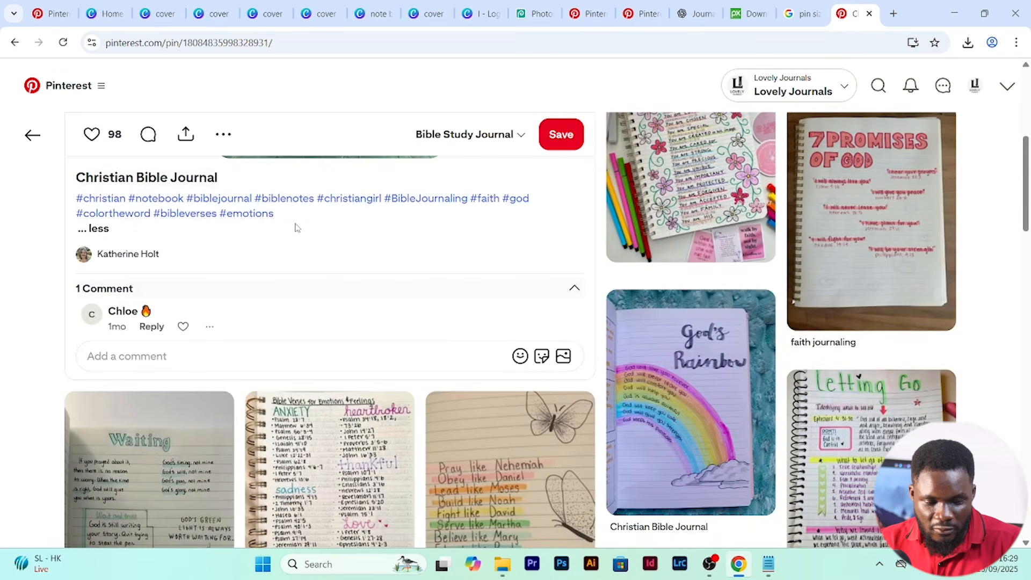
left_click_drag(286, 221, 72, 199)
- Paste the copied hashtags, starting with #christian #notebook #biblejournal, into the new Pin's tagged topics and review the form
left_click(586, 13)
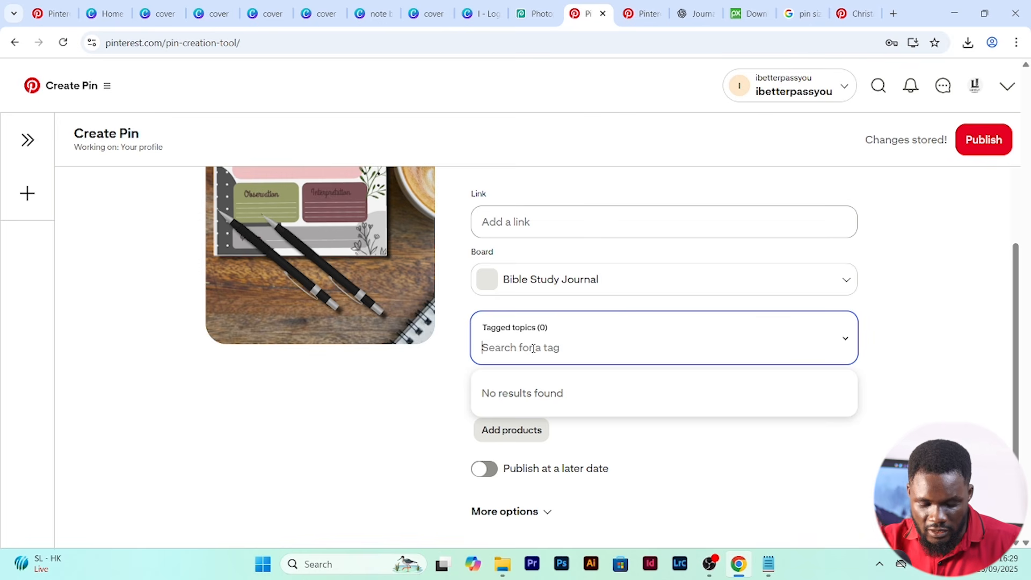
key("ctrl+v")
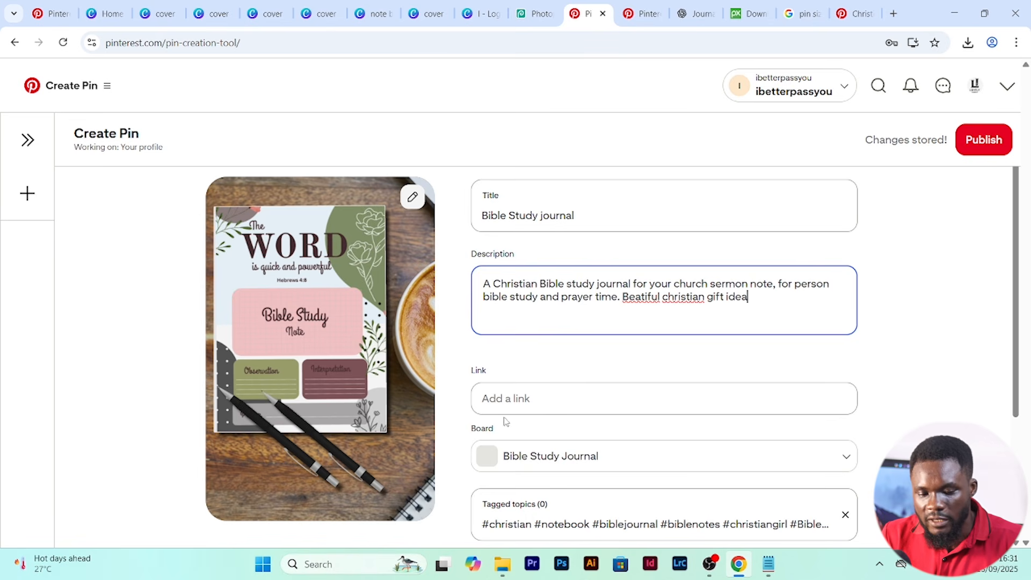
scroll(508, 414, "down", 4)
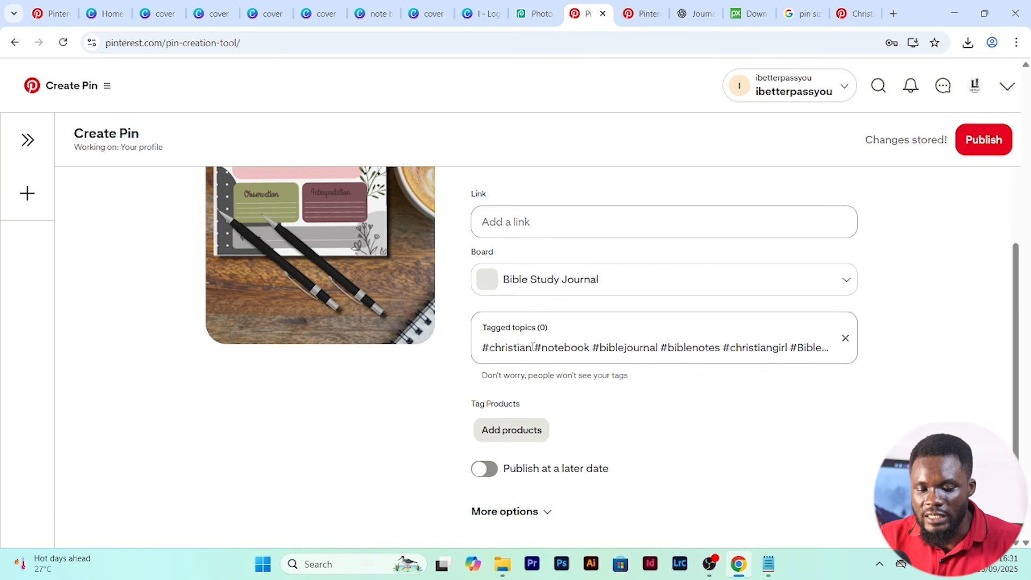
scroll(578, 338, "up", 4)
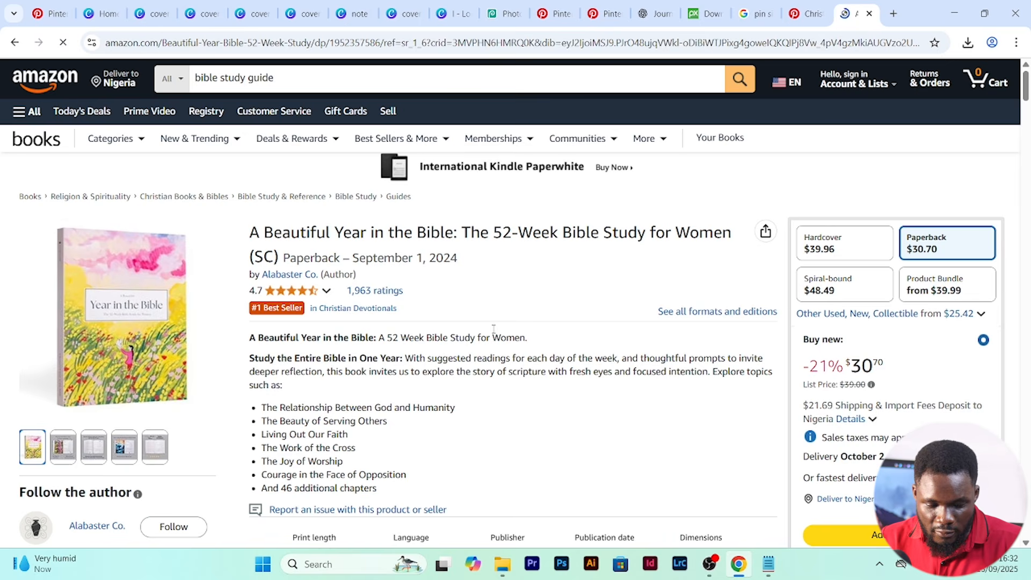
- Try out the share link of the Amazon book "A Beautiful Year in the Bible" as the Pin's destination link
left_click(767, 231)
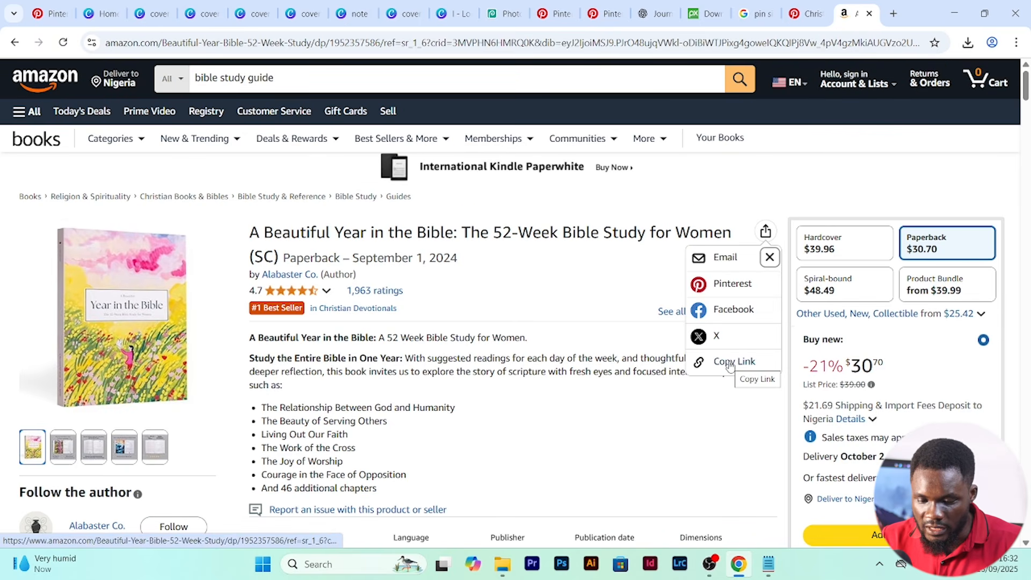
left_click(731, 362)
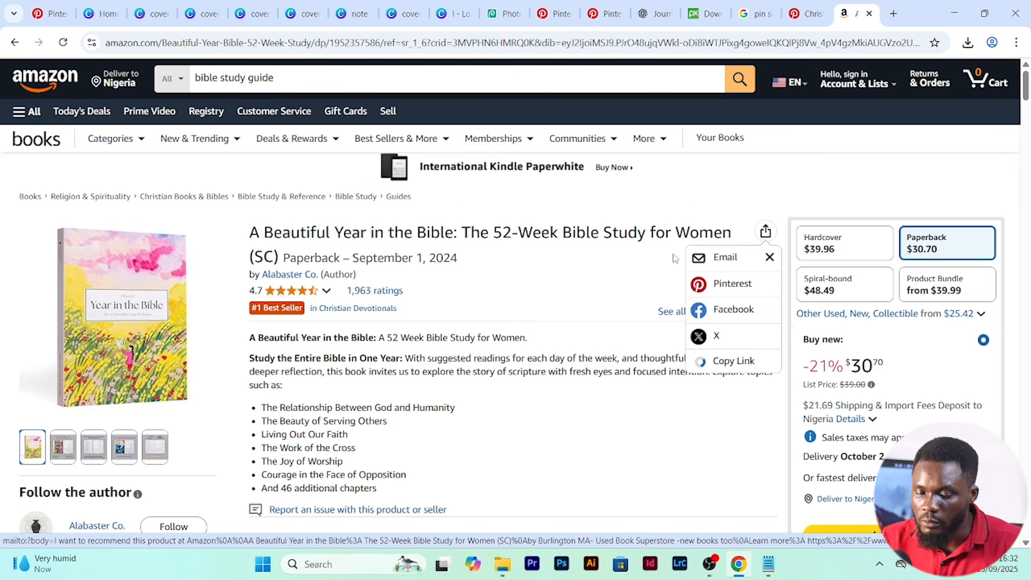
left_click(554, 14)
left_click(513, 398)
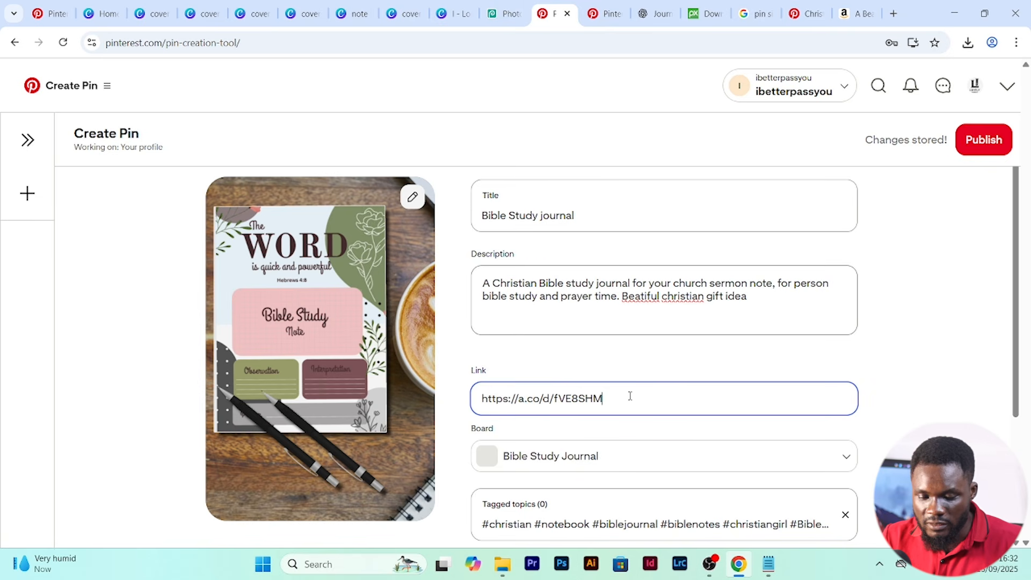
key("BackSpace")
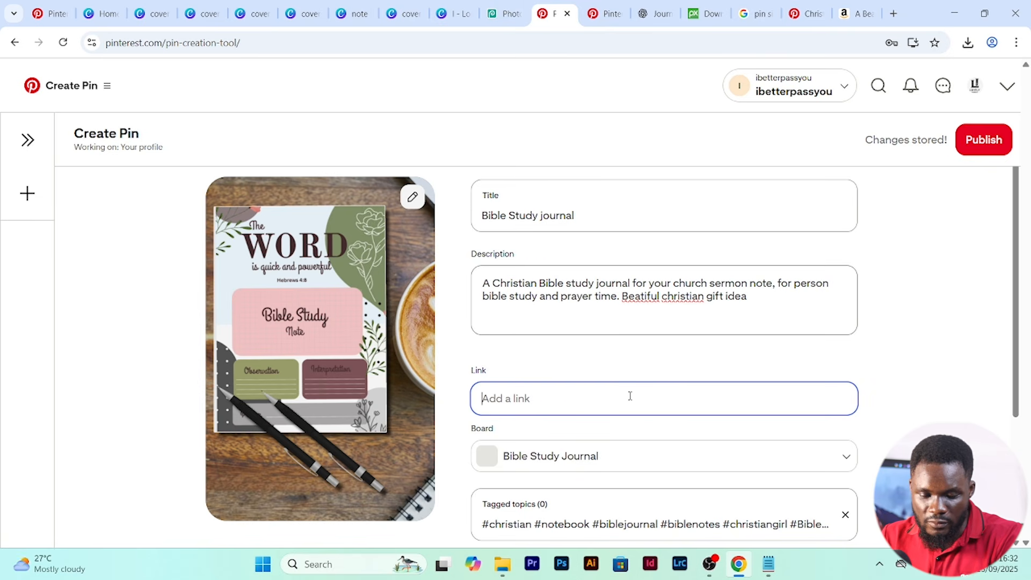
- Publish the Bible Study journal Pin and dismiss the browser extension offer
scroll(442, 526, "down", 3)
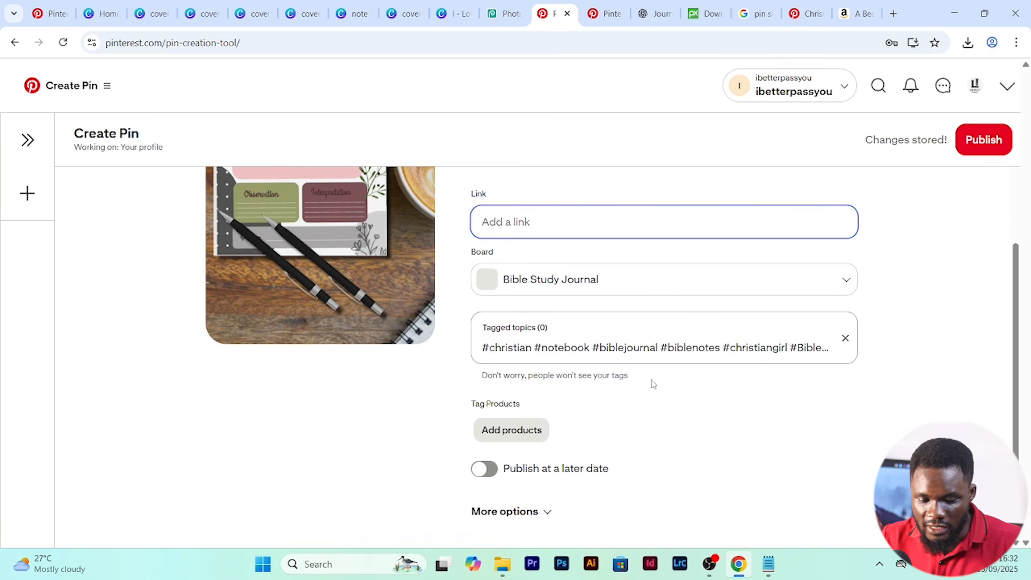
left_click(977, 151)
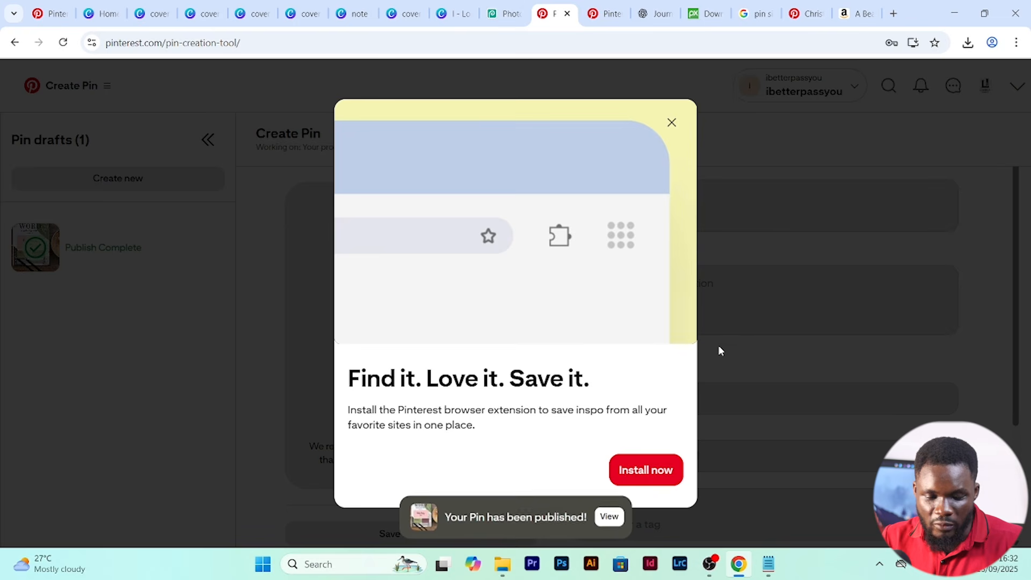
left_click(672, 122)
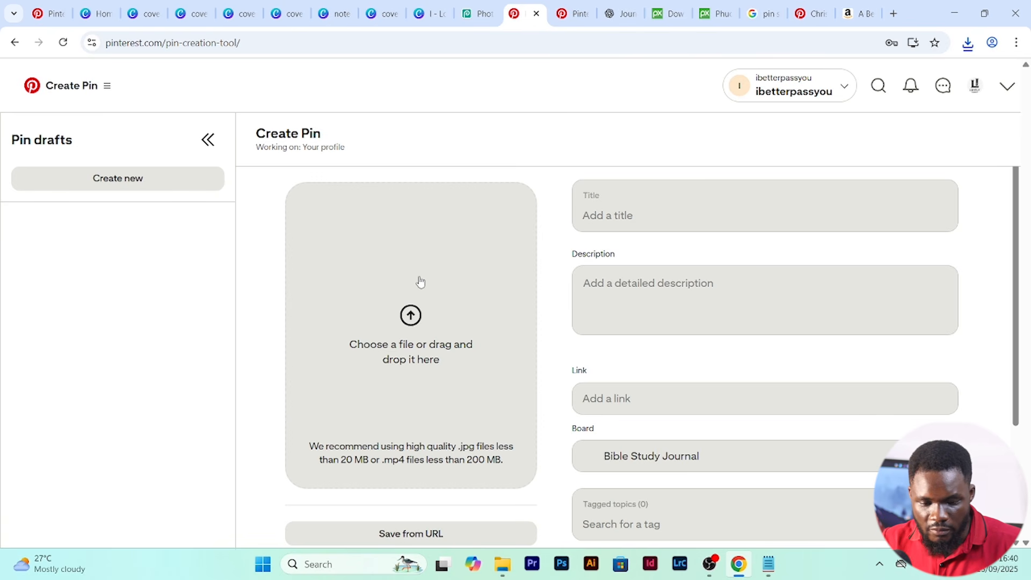
- Upload the exported note book page PNG from Downloads as the image of a new Pin
scroll(635, 293, "down", 3)
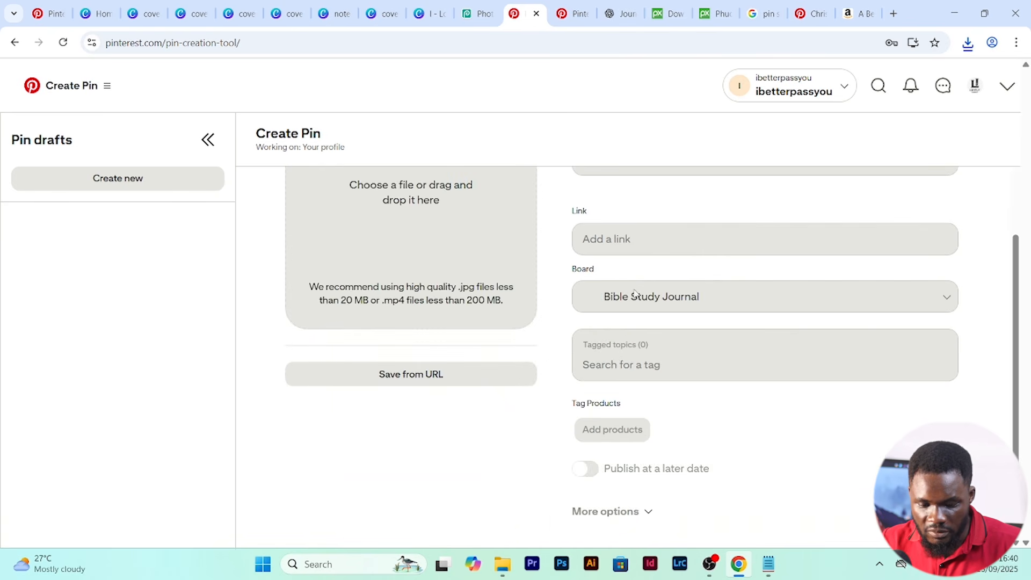
scroll(397, 288, "up", 3)
left_click(417, 319)
left_click(243, 125)
left_click(403, 297)
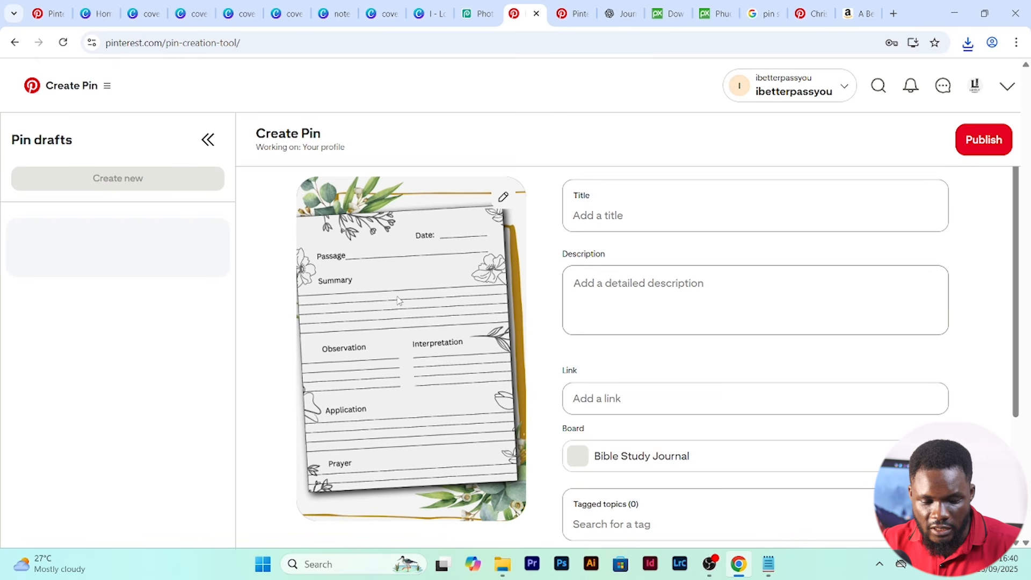
- Title the note book page Pin "Bible Study journal" and open its link for editing
left_click(617, 215)
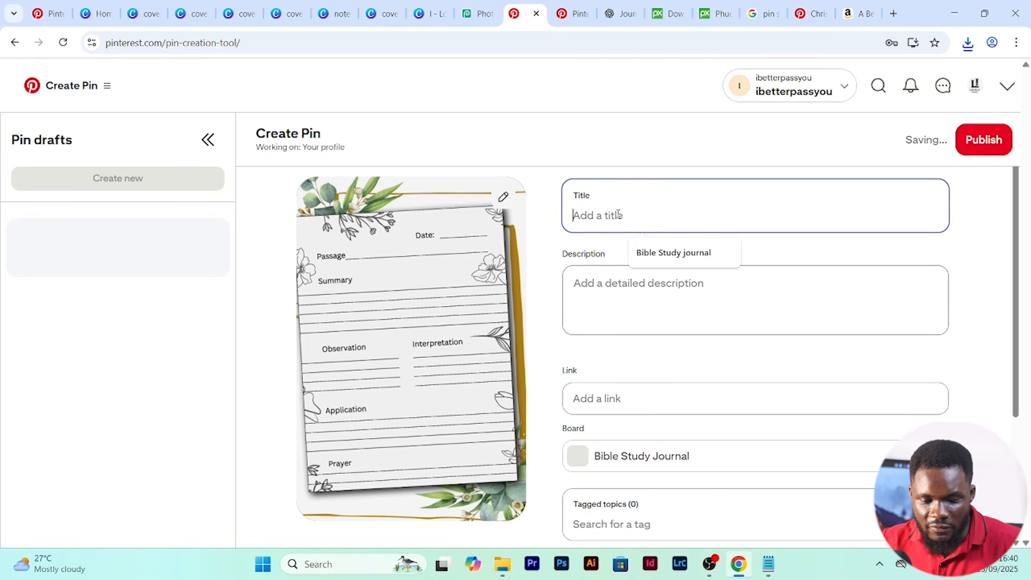
left_click(693, 256)
left_click(677, 298)
left_click(641, 399)
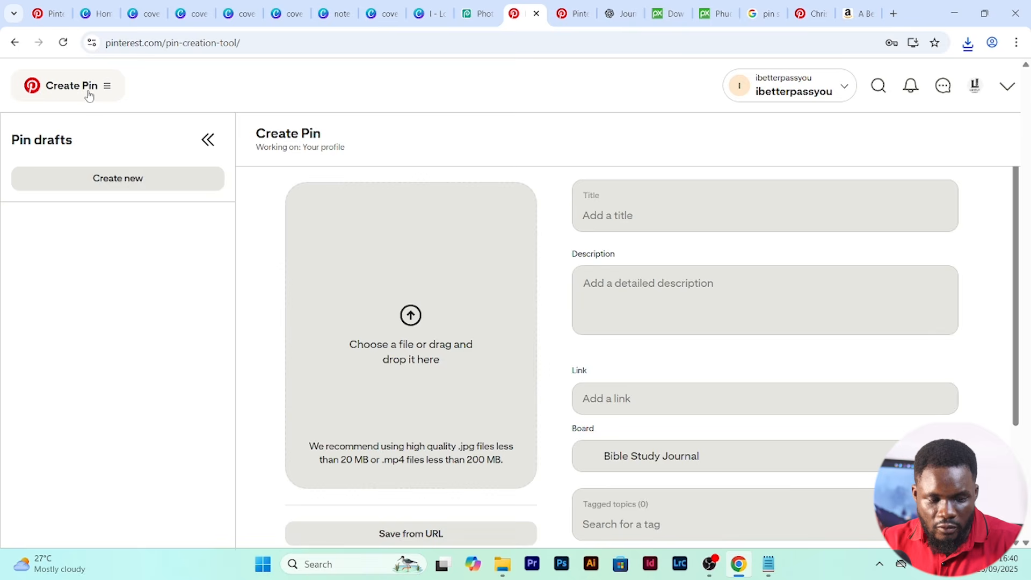
- Open the Lovely Journals profile to view its created Pins
left_click(88, 88)
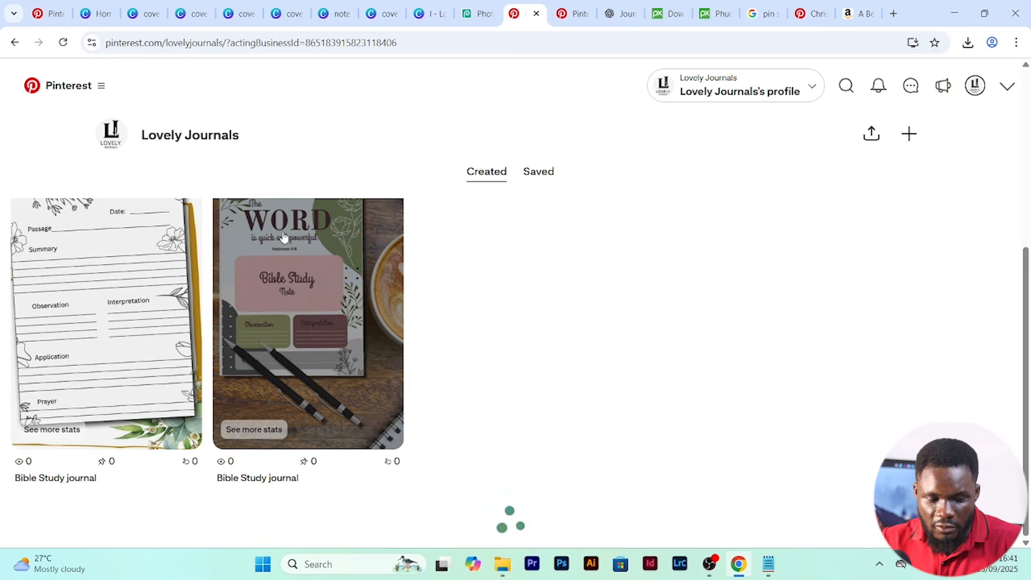